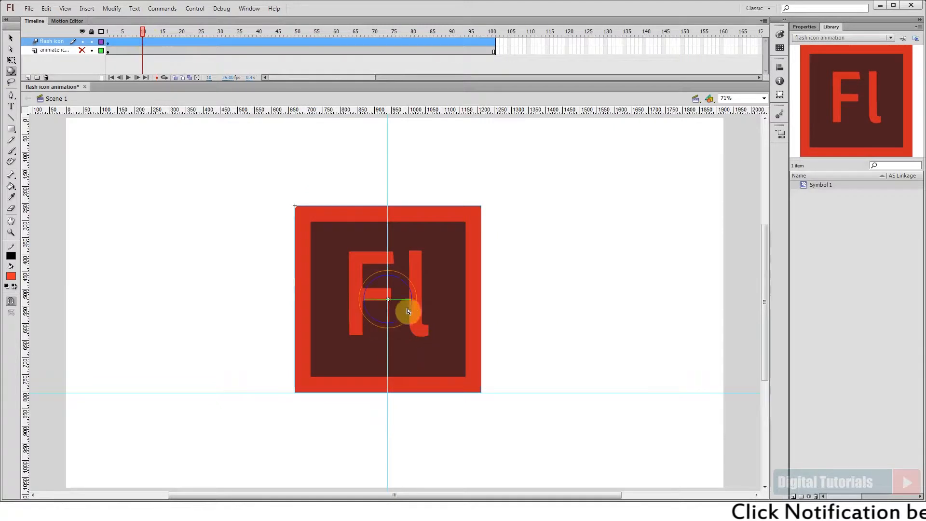
# Rotate the flash icon in 3D about its vertical axis, edge-on at frames 10 and 11 and fully reversed at frame 20, and preview it.
pyautogui.moveTo(413, 305); pyautogui.dragTo(388, 320)
pyautogui.moveTo(142, 32)
pyautogui.mouseDown()
pyautogui.moveTo(122, 37)
pyautogui.moveTo(146, 49)
pyautogui.mouseUp()
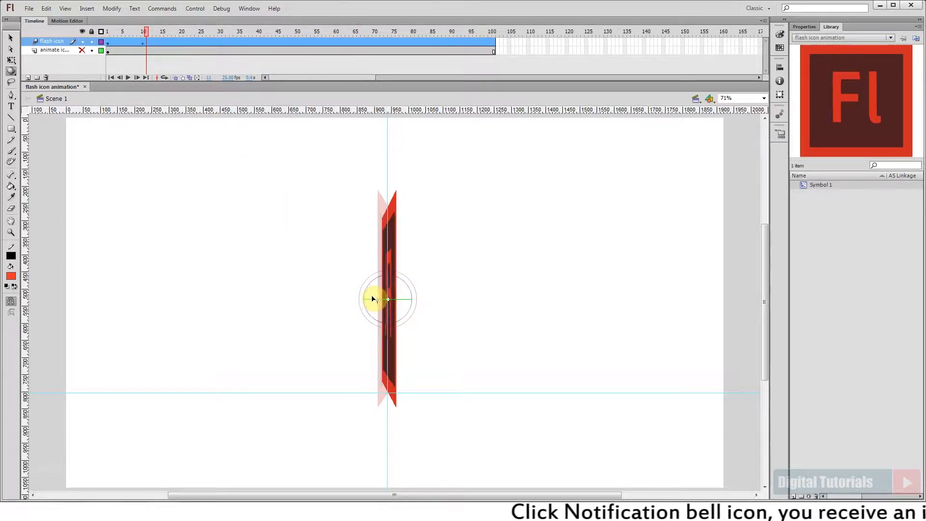
pyautogui.moveTo(146, 38); pyautogui.dragTo(180, 43)
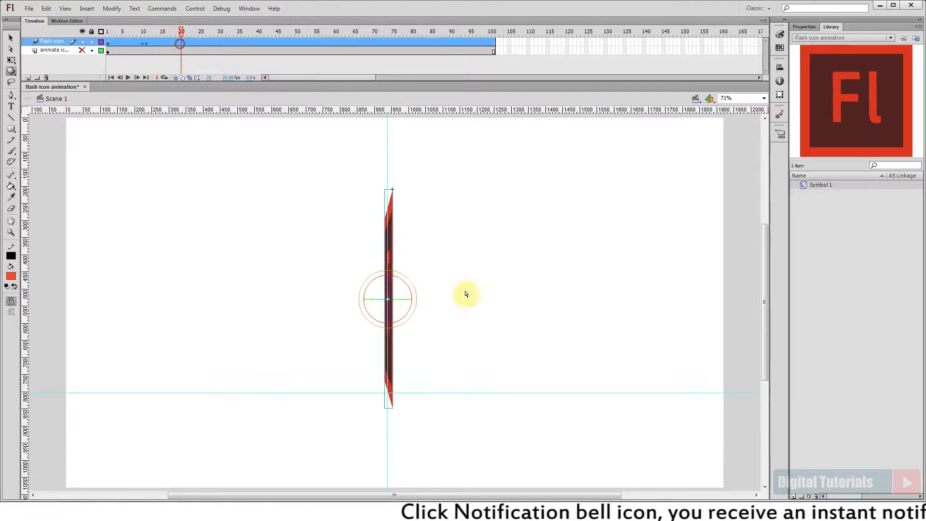
pyautogui.moveTo(370, 301); pyautogui.dragTo(389, 287)
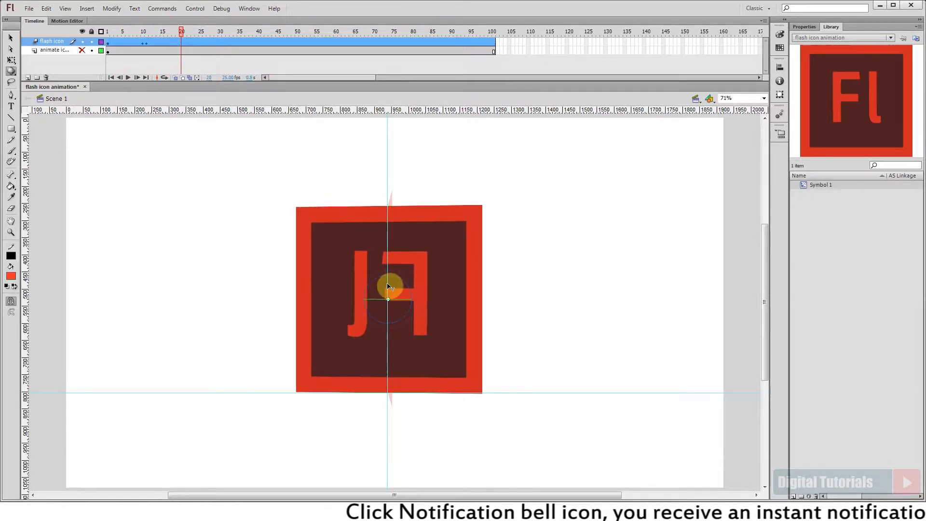
pyautogui.moveTo(182, 34); pyautogui.dragTo(89, 54)
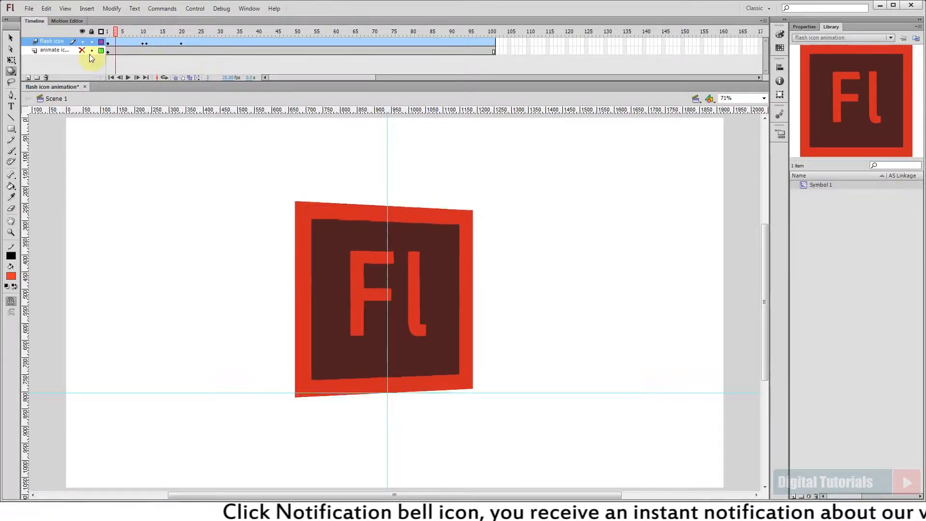
pyautogui.click(128, 78)
# Continue the flash icon's 3D turn with edge-on poses at frames 29 and 30, and save the file.
pyautogui.moveTo(182, 36); pyautogui.dragTo(215, 58)
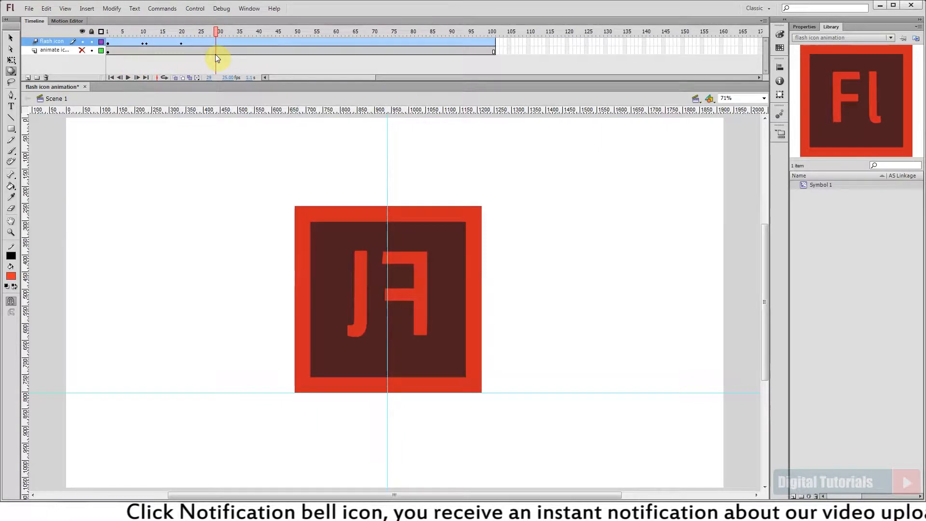
pyautogui.moveTo(403, 305); pyautogui.dragTo(389, 317)
pyautogui.moveTo(215, 33)
pyautogui.mouseDown()
pyautogui.moveTo(196, 43)
pyautogui.moveTo(217, 50)
pyautogui.mouseUp()
pyautogui.click(219, 42)
pyautogui.hotkey('ctrl', 's')
pyautogui.click(390, 306)
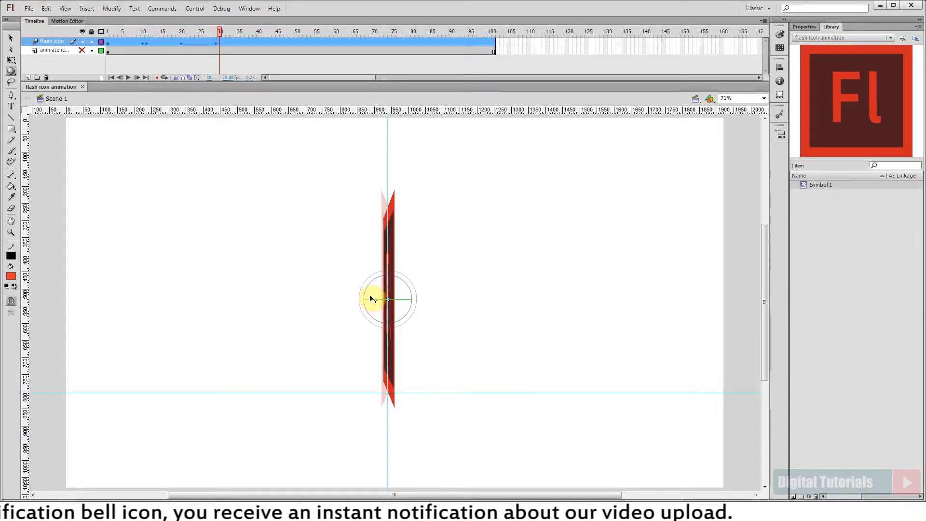
# Rotate the flash icon back to face the front at frame 37 and play the full rotation cycle.
pyautogui.moveTo(217, 34); pyautogui.dragTo(241, 42)
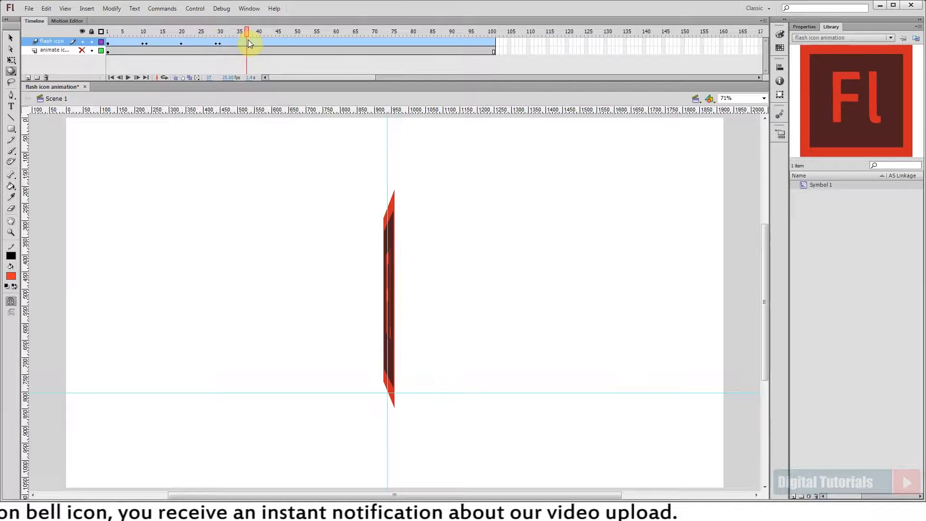
pyautogui.click(248, 40)
pyautogui.moveTo(371, 299); pyautogui.dragTo(386, 280)
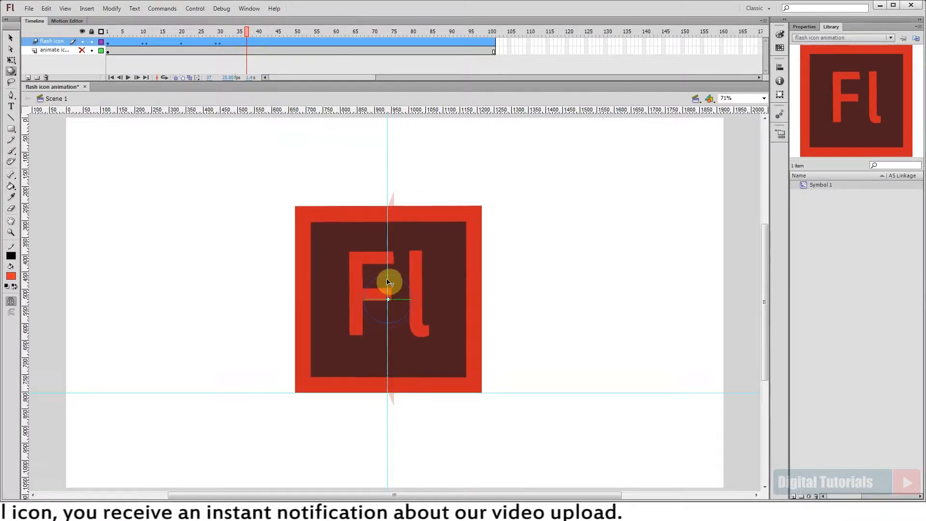
pyautogui.click(129, 77)
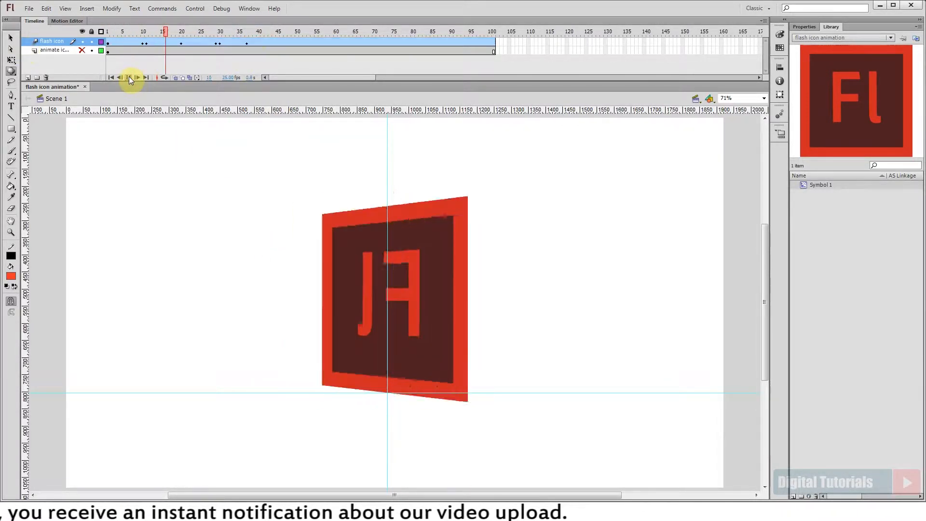
# Duplicate the flash icon's rotation cycle as a faster second cycle from frame 38 to frame 62, and play the animation.
pyautogui.click(155, 45)
pyautogui.click(248, 44)
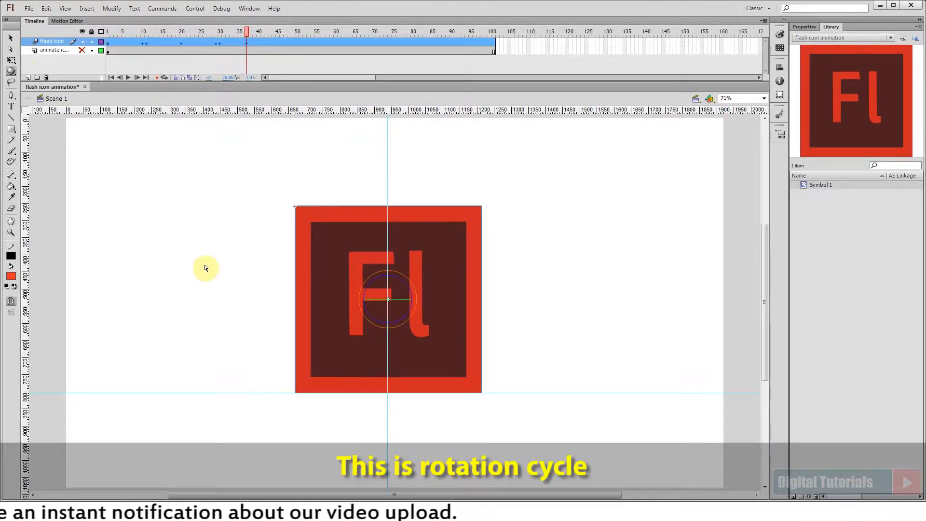
pyautogui.click(206, 64)
pyautogui.moveTo(247, 42); pyautogui.dragTo(186, 31)
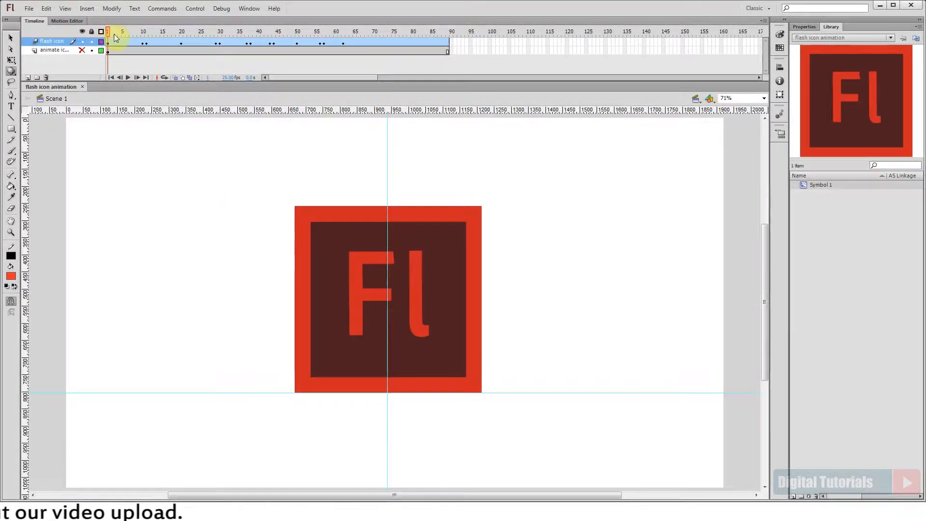
pyautogui.press('Return')
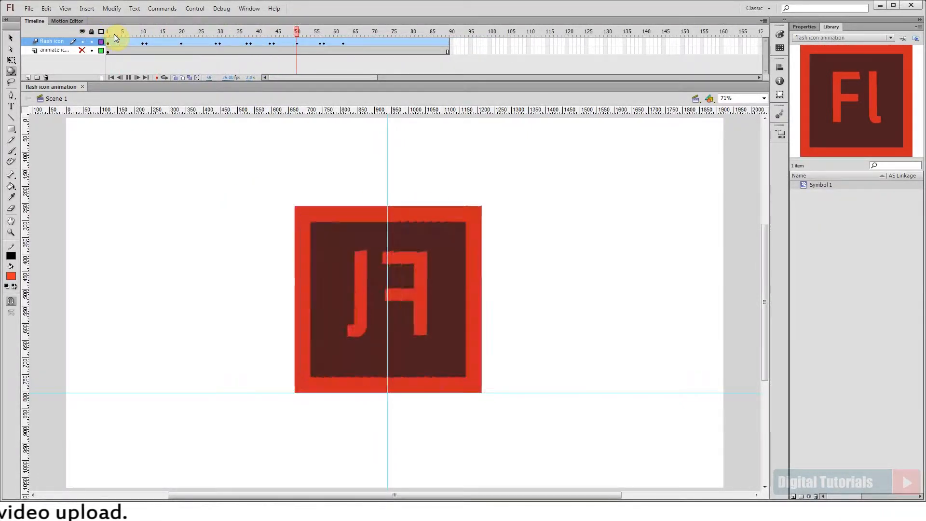
pyautogui.click(132, 77)
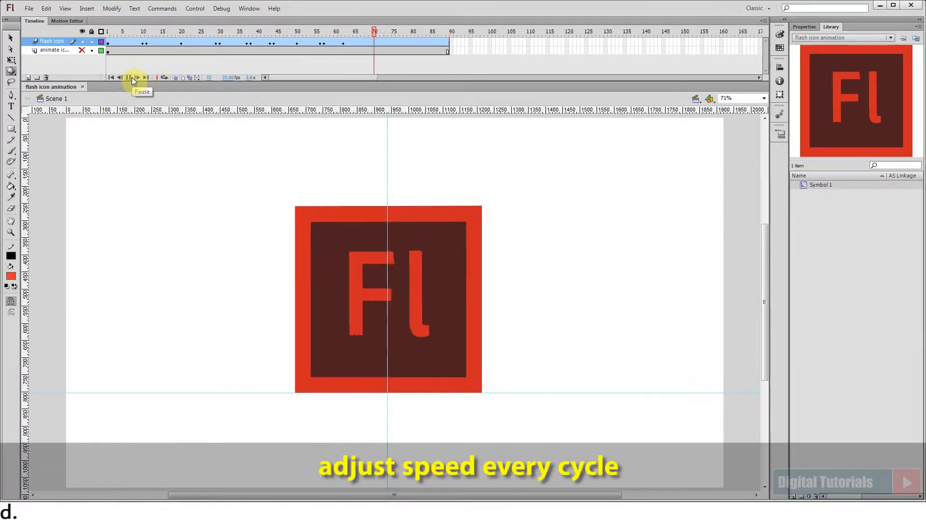
# Add a third, shorter rotation cycle to the flash icon layer from frame 63 to about frame 83, and preview it.
pyautogui.moveTo(248, 32); pyautogui.dragTo(316, 34)
pyautogui.click(356, 34)
pyautogui.click(127, 77)
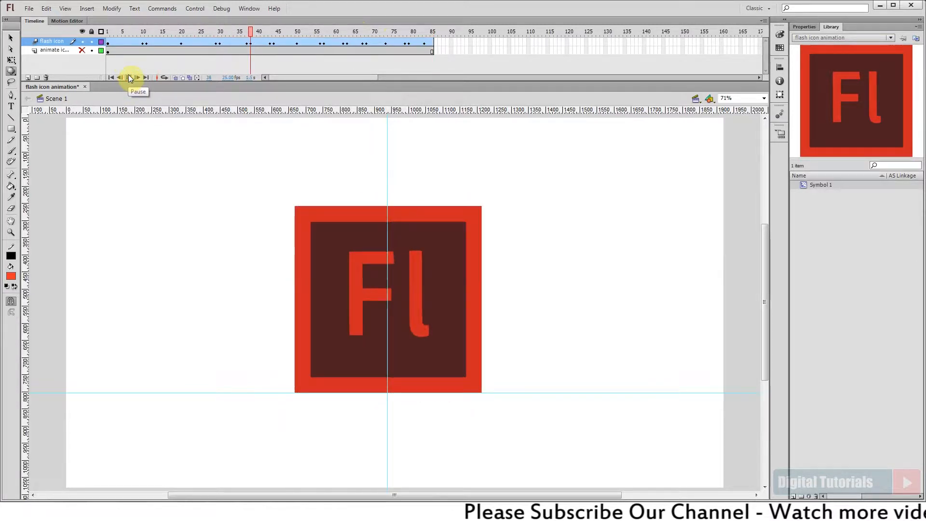
# Duplicate the third rotation cycle directly after itself from frame 84, and extend both layers past frame 130.
pyautogui.moveTo(424, 31)
pyautogui.mouseDown()
pyautogui.moveTo(348, 39)
pyautogui.moveTo(423, 39)
pyautogui.mouseUp()
pyautogui.keyDown('alt'); pyautogui.moveTo(350, 42); pyautogui.dragTo(432, 39); pyautogui.keyUp('alt')
pyautogui.click(436, 41)
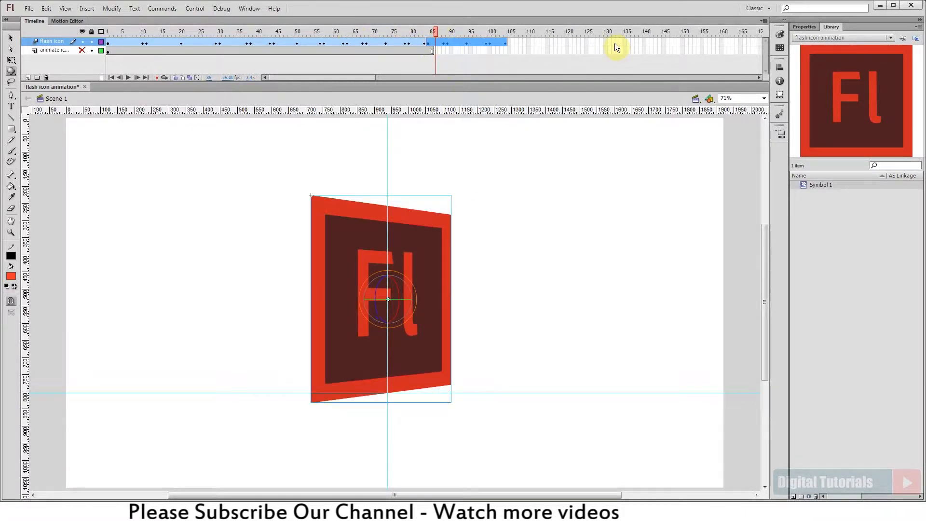
pyautogui.moveTo(615, 43); pyautogui.dragTo(640, 50)
pyautogui.press('F5')
# Remove frames within the fourth rotation cycle so that it ends at about frame 98, save the file and play the animation.
pyautogui.click(432, 33)
pyautogui.hotkey('shift', 'F5')
pyautogui.moveTo(449, 32); pyautogui.dragTo(405, 38)
pyautogui.hotkey('shift', 'F5')
pyautogui.hotkey('ctrl', 's')
pyautogui.click(128, 77)
pyautogui.moveTo(438, 31); pyautogui.dragTo(75, 45)
pyautogui.click(129, 76)
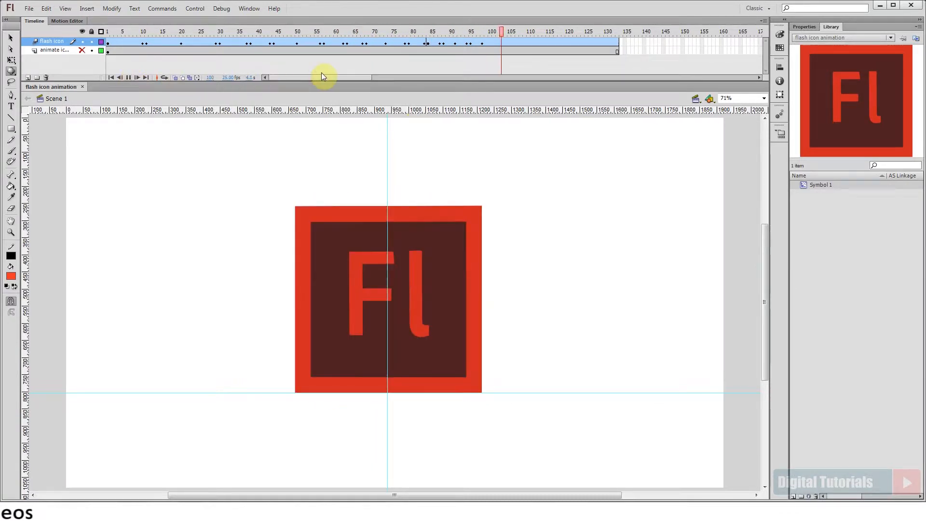
# Copy the shortened cycle to start at frame 99, delete frames around 100, 103 and 106 to speed it up, and preview it.
pyautogui.moveTo(428, 42); pyautogui.dragTo(497, 41)
pyautogui.click(492, 32)
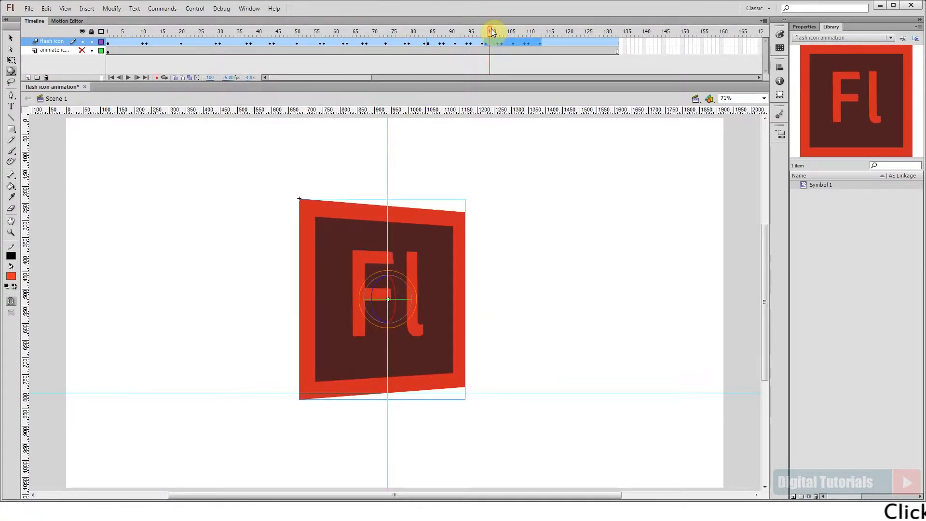
pyautogui.hotkey('shift', 'F5')
pyautogui.click(502, 32)
pyautogui.hotkey('shift', 'F5')
pyautogui.click(511, 33)
pyautogui.hotkey('shift', 'F5')
pyautogui.moveTo(511, 35); pyautogui.dragTo(107, 32)
pyautogui.click(126, 76)
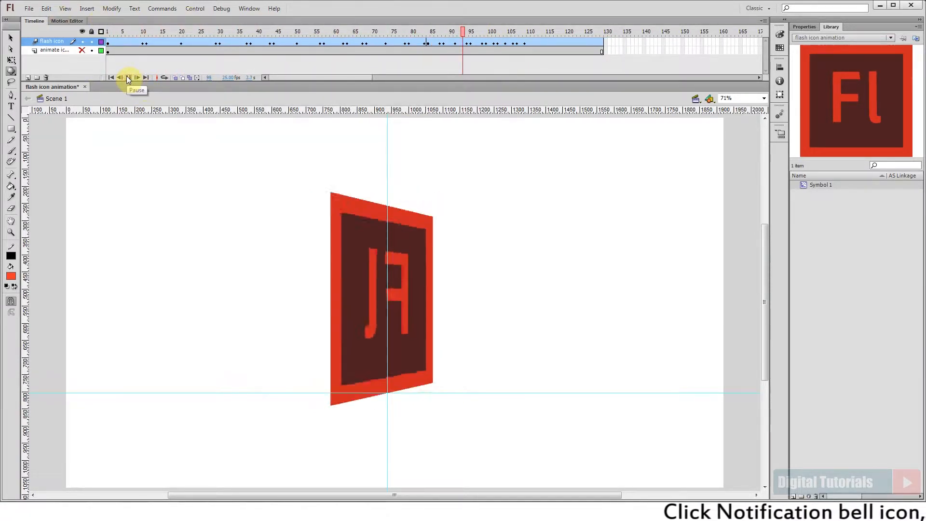
# Save the file and duplicate the fastest rotation cycle after itself, ending at about frame 120, with a preview.
pyautogui.moveTo(455, 39); pyautogui.dragTo(522, 43)
pyautogui.hotkey('ctrl', 's')
pyautogui.click(523, 43)
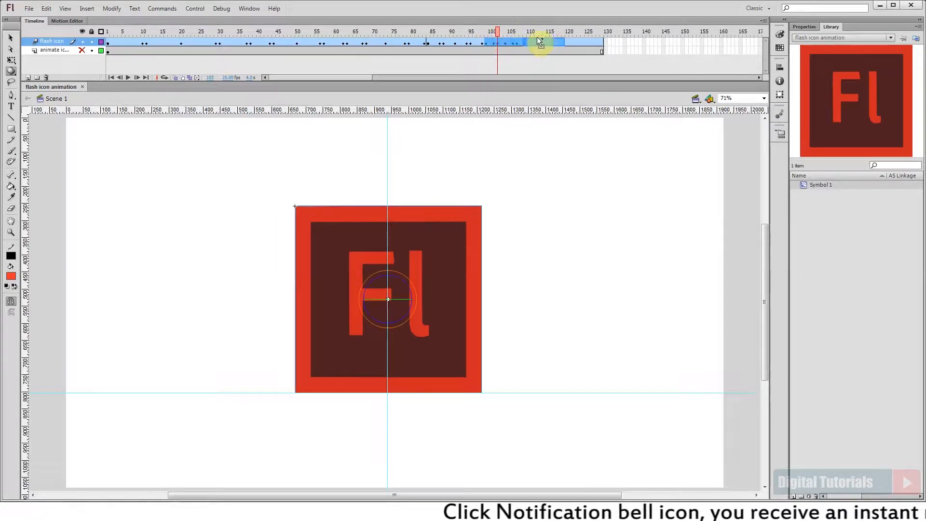
pyautogui.click(540, 41)
pyautogui.click(477, 41)
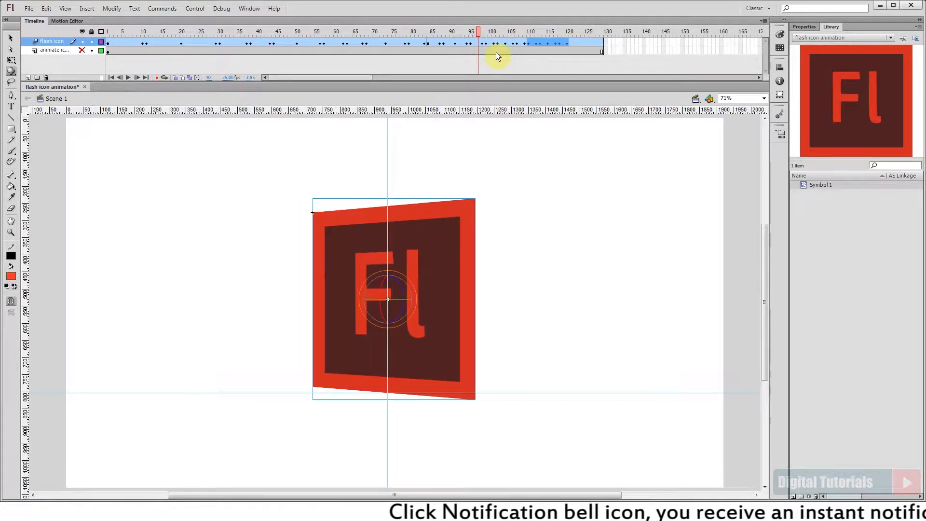
pyautogui.click(126, 77)
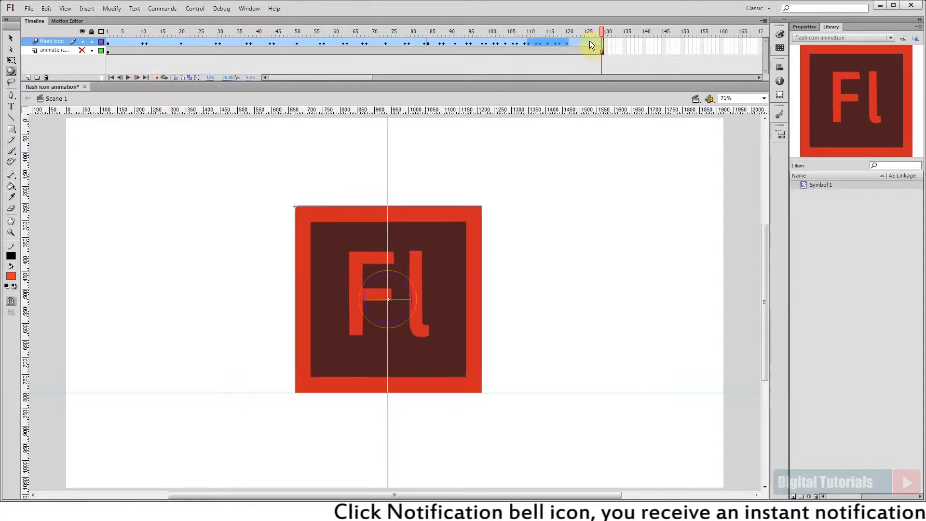
# Go to frame 117, where the flash icon is edge-on, and make the animate icon layer visible.
pyautogui.moveTo(512, 36); pyautogui.dragTo(556, 48)
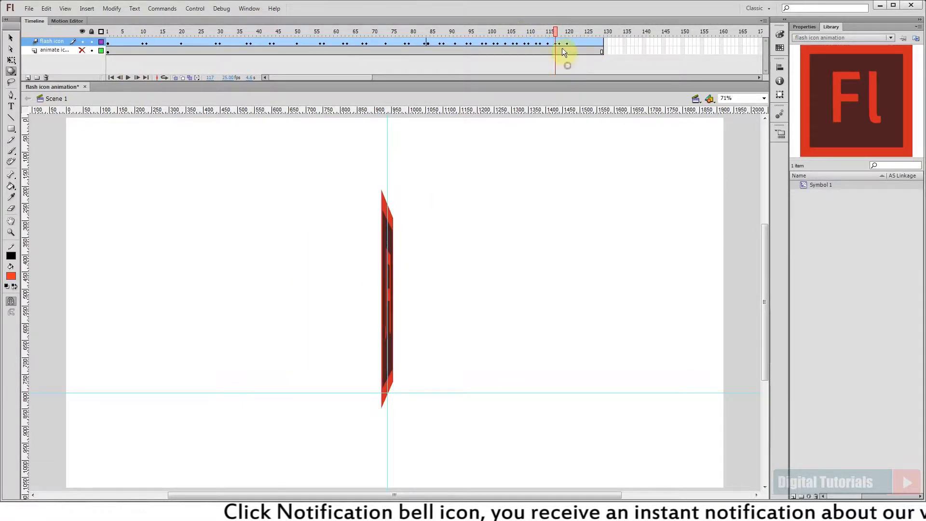
pyautogui.click(556, 51)
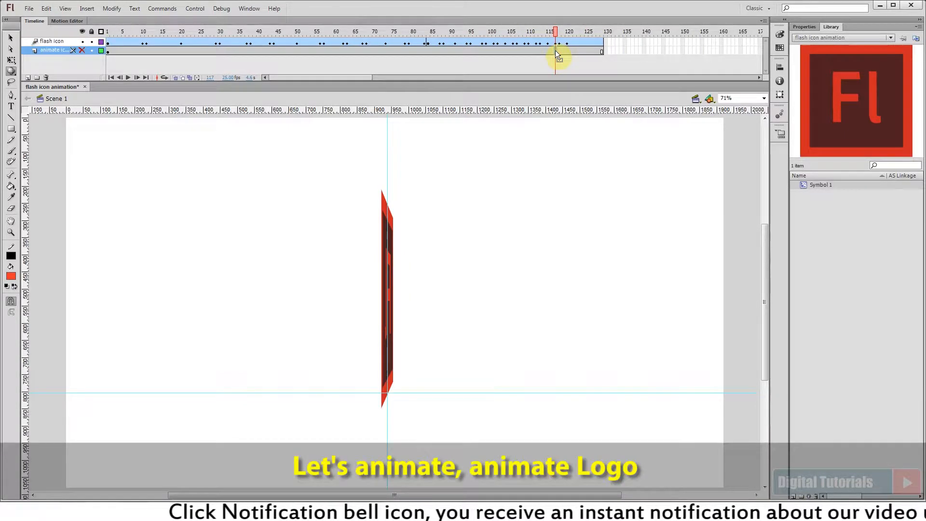
pyautogui.moveTo(555, 32); pyautogui.dragTo(555, 34)
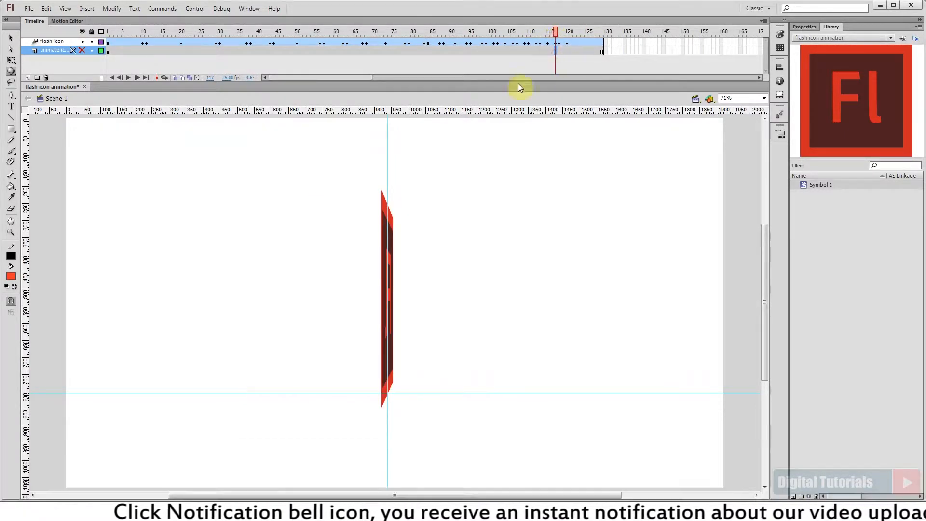
pyautogui.click(82, 50)
# Move the An logo left until it is centred on the vertical guide, and show its transform handles.
pyautogui.click(505, 292)
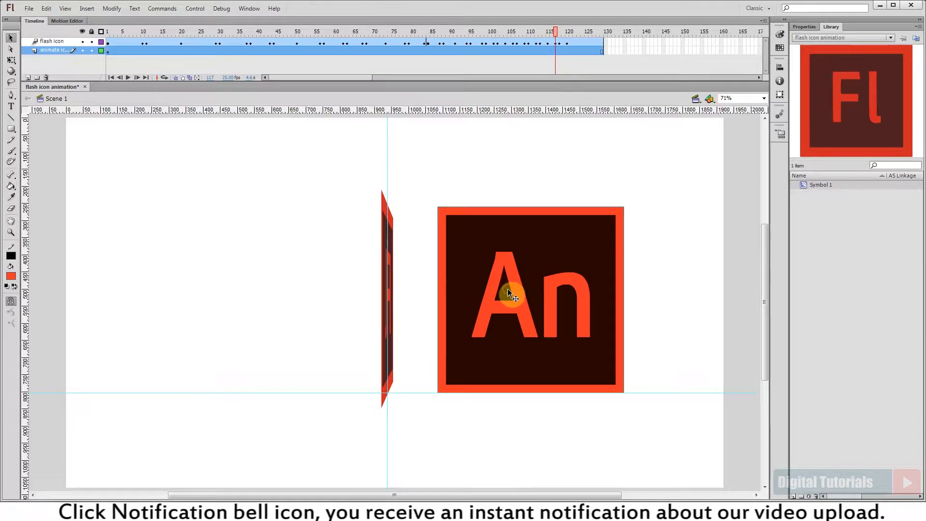
pyautogui.hotkey('shift', 'Left')
pyautogui.hotkey('shift', 'Left')
pyautogui.hotkey('shift', 'Left')
pyautogui.hotkey('shift', 'Left')
pyautogui.hotkey('shift', 'Left')
pyautogui.hotkey('shift', 'Left')
pyautogui.hotkey('shift', 'Left')
pyautogui.hotkey('shift', 'Left')
pyautogui.hotkey('shift', 'Left')
pyautogui.hotkey('shift', 'Left')
pyautogui.hotkey('shift', 'Left')
pyautogui.hotkey('shift', 'Left')
pyautogui.hotkey('shift', 'Left')
pyautogui.hotkey('shift', 'Left')
pyautogui.hotkey('shift', 'Left')
pyautogui.hotkey('shift', 'Left')
pyautogui.hotkey('shift', 'Left')
pyautogui.hotkey('shift', 'Left')
pyautogui.hotkey('shift', 'Left')
pyautogui.hotkey('shift', 'Left')
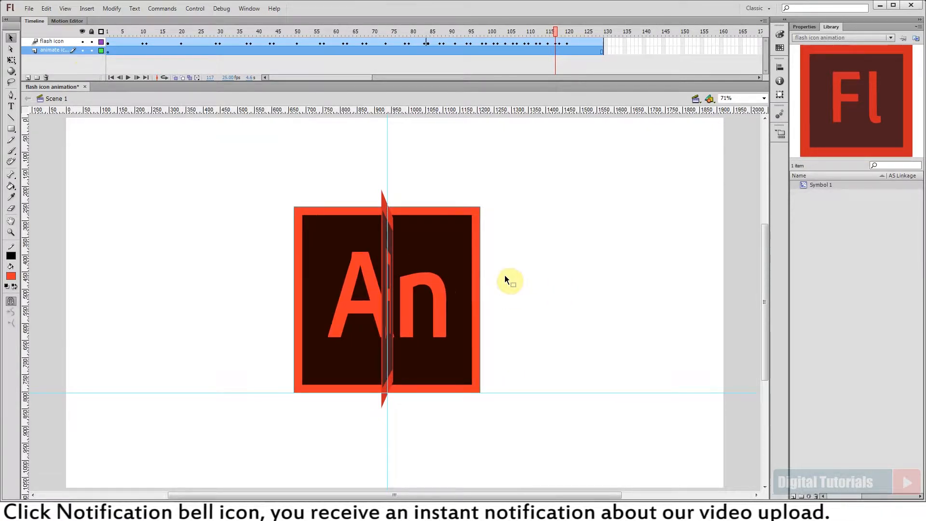
pyautogui.press('q')
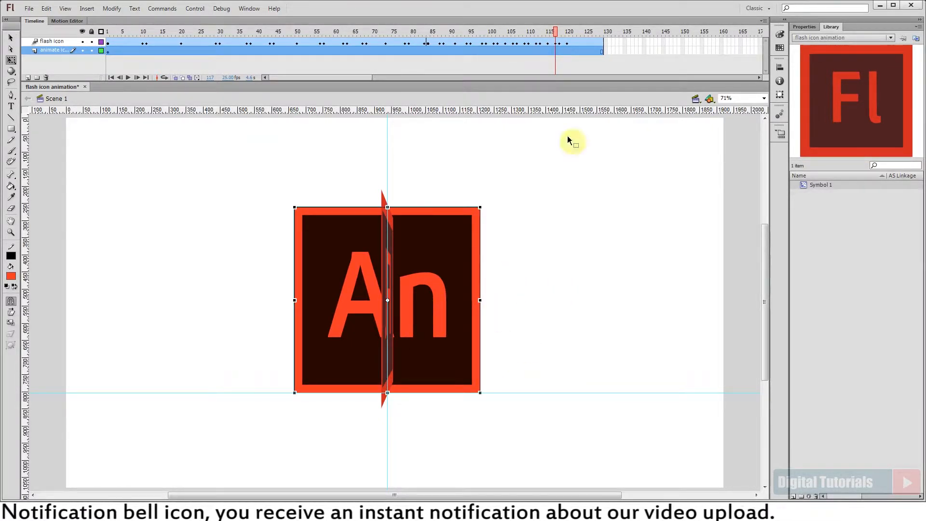
# Insert a keyframe at frame 117 of the animate icon layer and delete the An logo from the frames before it.
pyautogui.click(555, 52)
pyautogui.press('F6')
pyautogui.click(548, 51)
pyautogui.press('Delete')
# Extend the timeline to frame 240 and remove the flash icon layer's frames after frame 117.
pyautogui.moveTo(582, 42); pyautogui.dragTo(696, 59)
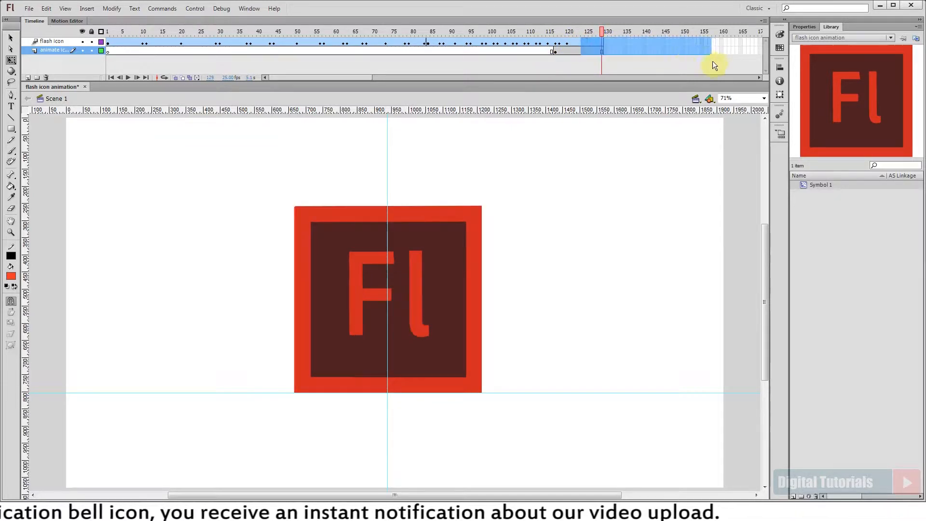
pyautogui.click(558, 34)
pyautogui.rightClick(560, 41)
pyautogui.click(595, 103)
pyautogui.click(558, 45)
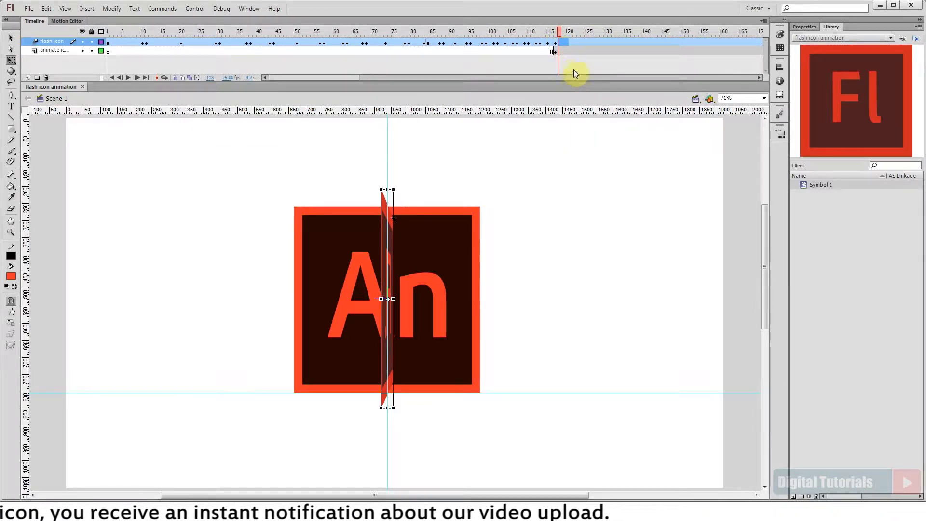
pyautogui.click(589, 42)
pyautogui.rightClick(572, 39)
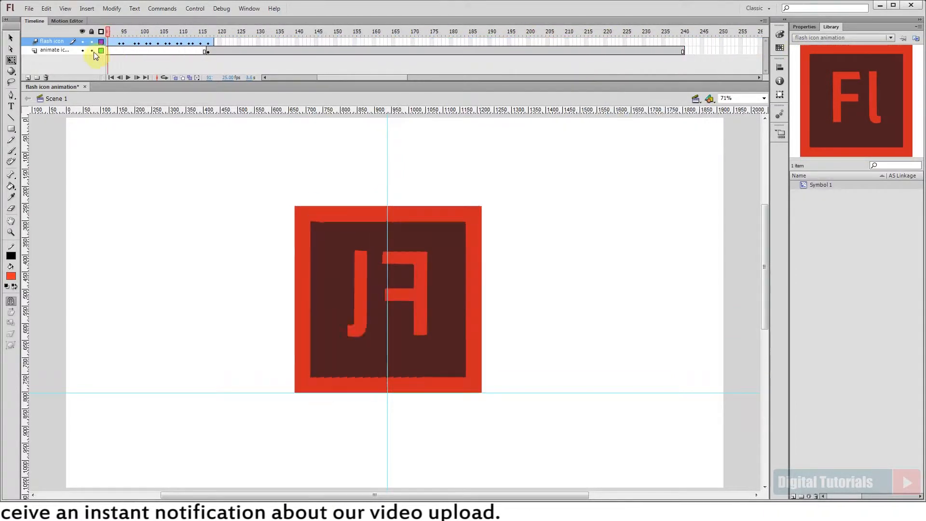
pyautogui.moveTo(94, 52); pyautogui.dragTo(250, 45)
pyautogui.rightClick(251, 43)
pyautogui.click(249, 42)
pyautogui.rightClick(250, 43)
pyautogui.click(287, 105)
# Create a motion tween for the An logo on the animate icon layer from frame 117, accepting its conversion to a symbol.
pyautogui.click(247, 31)
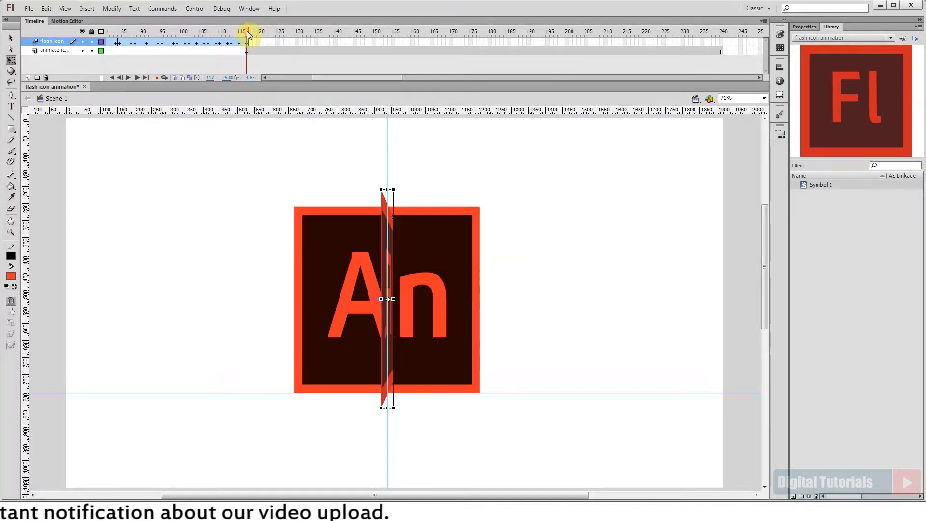
pyautogui.click(338, 331)
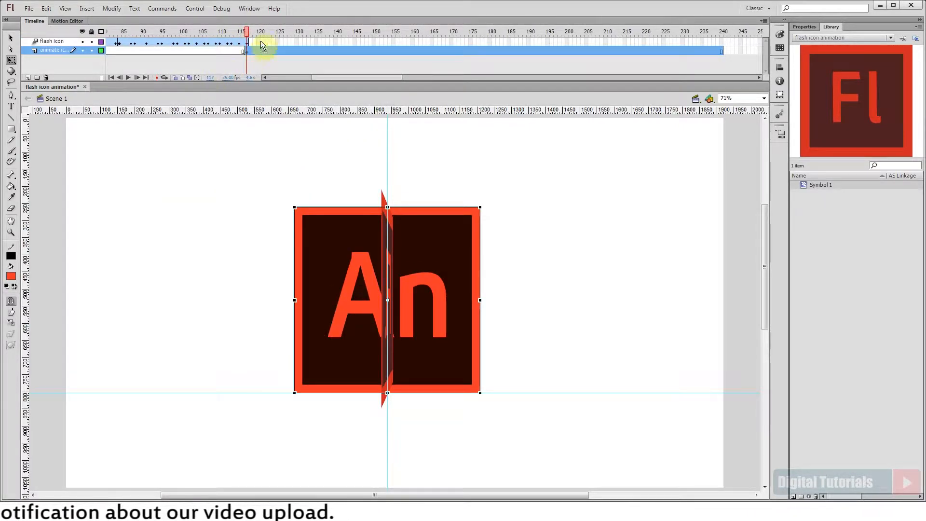
pyautogui.click(298, 138)
pyautogui.click(317, 252)
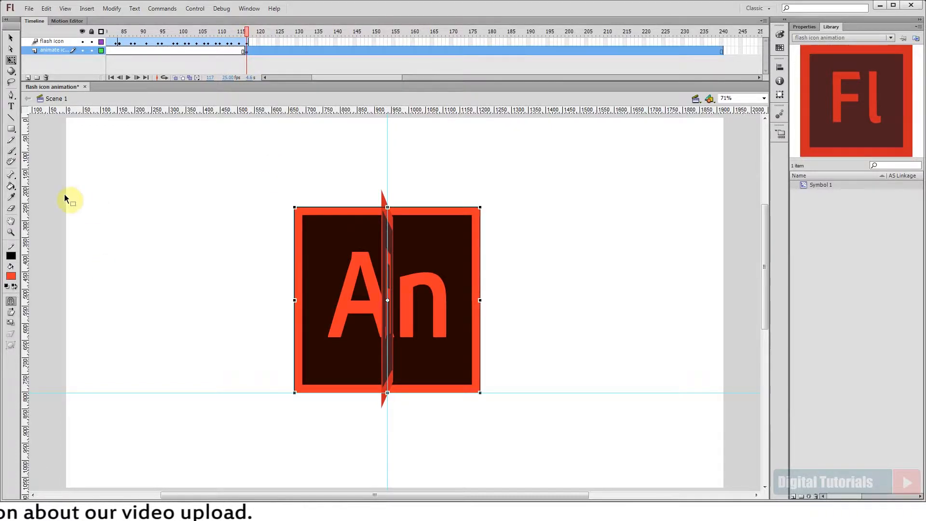
pyautogui.click(274, 52)
pyautogui.rightClick(274, 50)
pyautogui.click(315, 58)
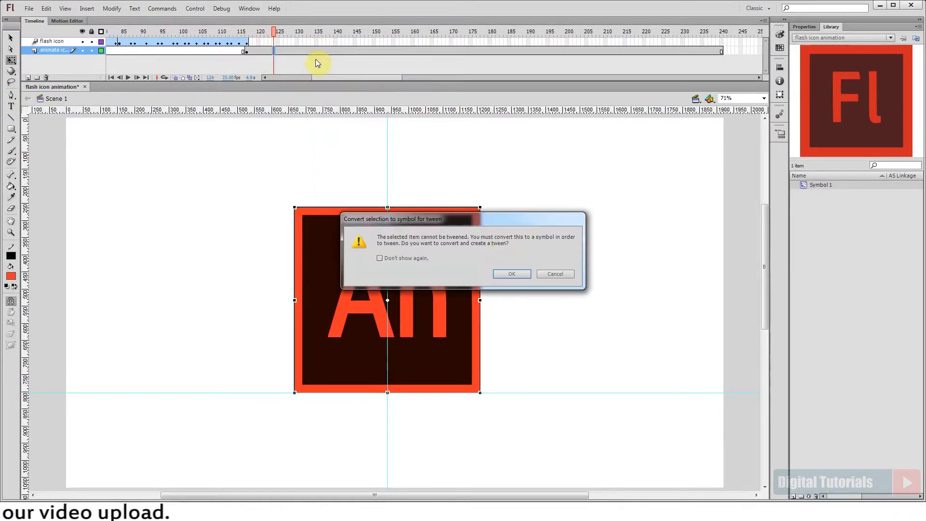
pyautogui.click(513, 275)
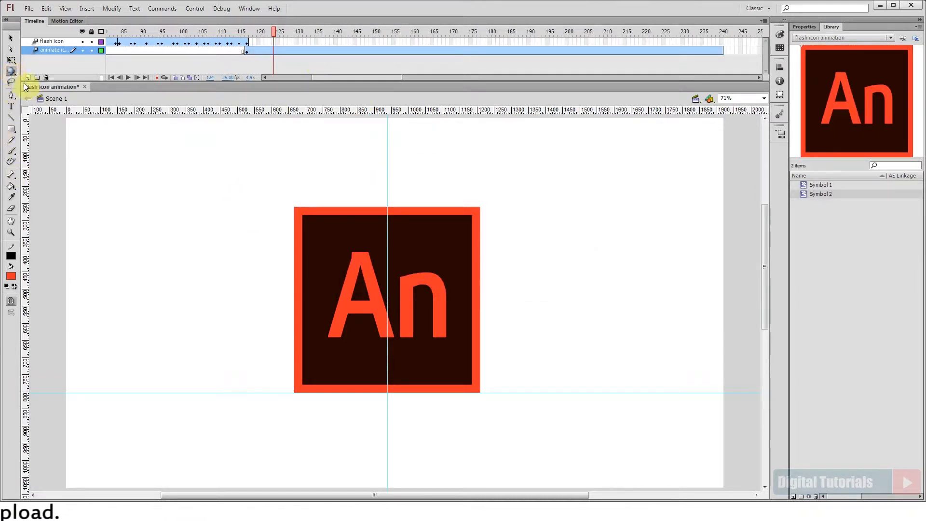
# Rotate the An logo in 3D about its vertical axis at the start of its tween until it is nearly edge-on, and save.
pyautogui.click(424, 306)
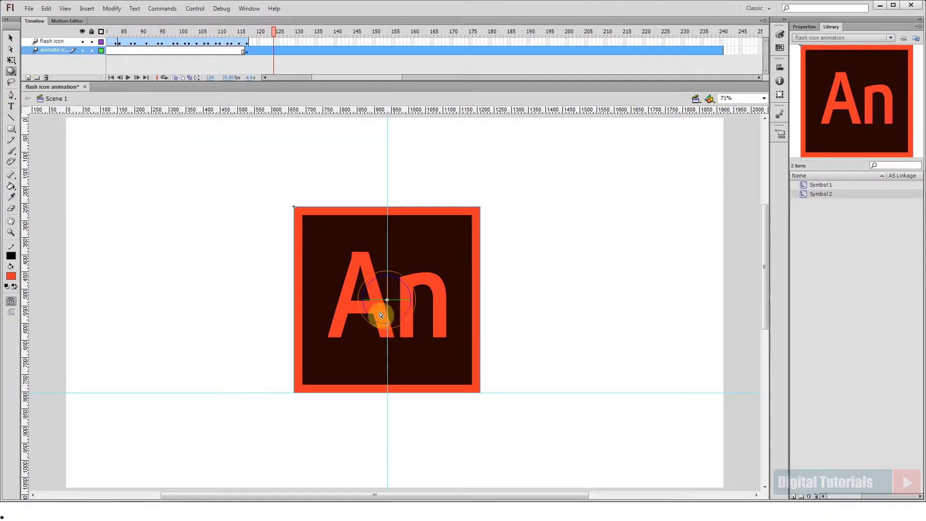
pyautogui.click(245, 32)
pyautogui.click(346, 299)
pyautogui.moveTo(368, 302); pyautogui.dragTo(389, 325)
pyautogui.hotkey('ctrl', 's')
pyautogui.click(455, 319)
# Insert one frame ahead of the animate icon layer's tween so that the tween starts at frame 118.
pyautogui.click(240, 32)
pyautogui.click(230, 53)
pyautogui.press('F5')
pyautogui.moveTo(238, 33)
pyautogui.mouseDown()
pyautogui.moveTo(278, 42)
pyautogui.moveTo(232, 44)
pyautogui.mouseUp()
# Rotate the An logo about its vertical axis at frame 121 until it faces the front, and save the file.
pyautogui.click(262, 50)
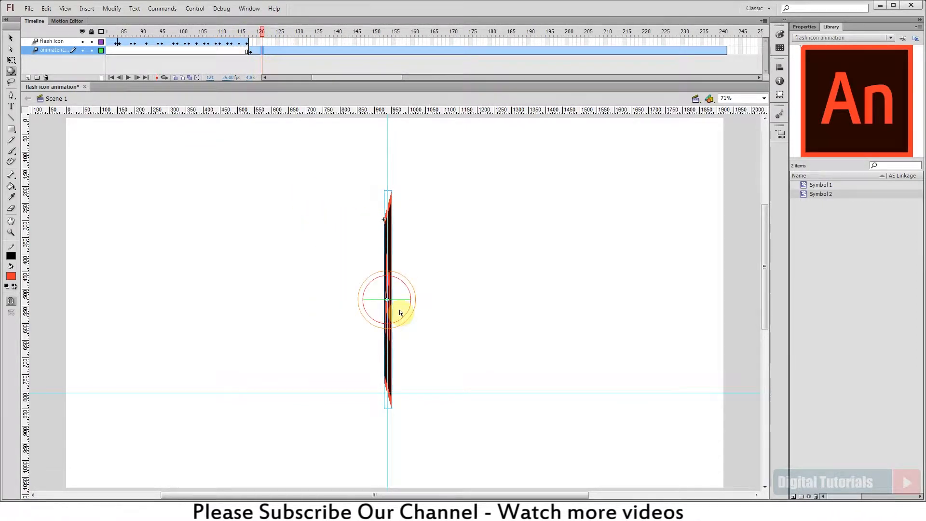
pyautogui.click(374, 295)
pyautogui.click(396, 284)
pyautogui.click(387, 292)
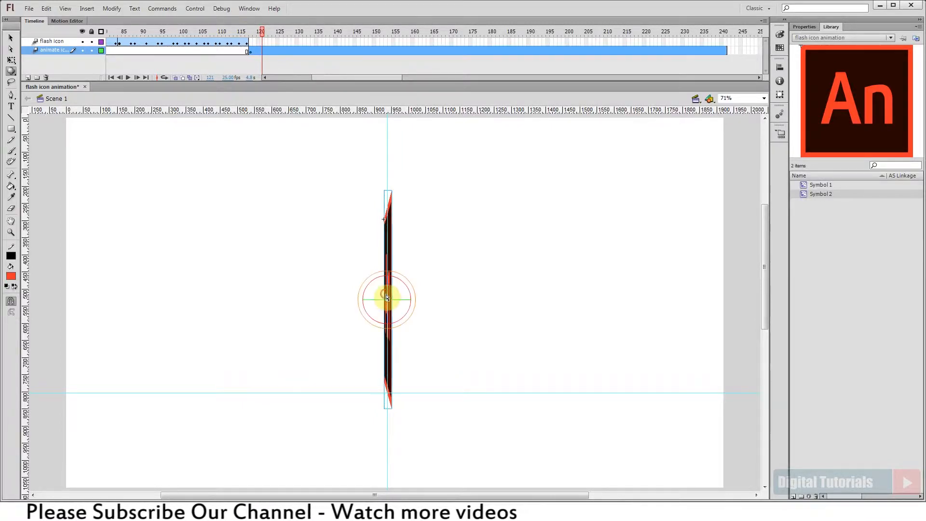
pyautogui.moveTo(405, 303); pyautogui.dragTo(388, 316)
pyautogui.moveTo(261, 31); pyautogui.dragTo(282, 35)
pyautogui.hotkey('ctrl', 's')
pyautogui.click(266, 50)
pyautogui.click(376, 326)
pyautogui.moveTo(406, 304); pyautogui.dragTo(387, 322)
pyautogui.moveTo(281, 34); pyautogui.dragTo(265, 38)
pyautogui.press('.')
pyautogui.press('.')
pyautogui.press('.')
pyautogui.hotkey('ctrl', 'z')
pyautogui.moveTo(361, 299); pyautogui.dragTo(378, 285)
pyautogui.moveTo(386, 284); pyautogui.dragTo(389, 284)
pyautogui.moveTo(281, 32); pyautogui.dragTo(270, 34)
pyautogui.hotkey('ctrl', 'z')
# Turn the An logo slightly further about its vertical axis at frame 122.
pyautogui.click(265, 51)
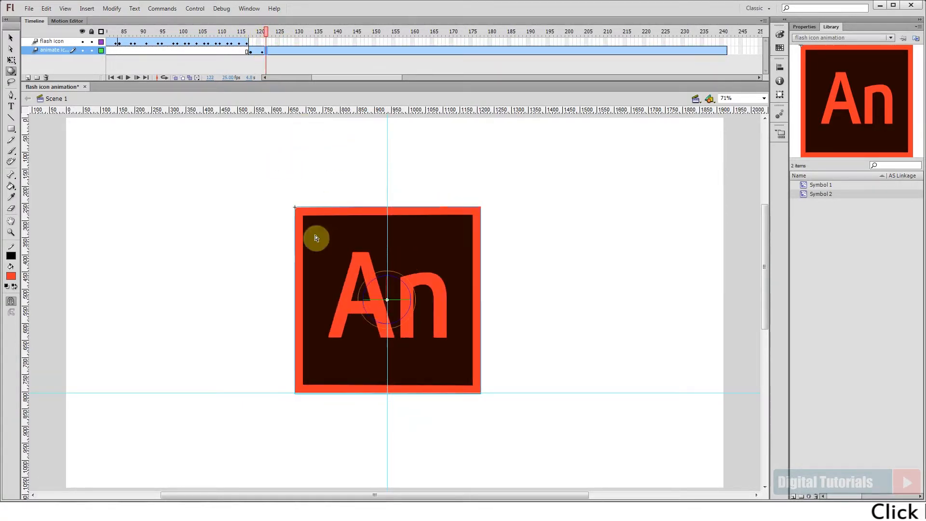
pyautogui.moveTo(369, 302); pyautogui.dragTo(373, 299)
pyautogui.moveTo(265, 33)
pyautogui.mouseDown()
pyautogui.moveTo(253, 34)
pyautogui.moveTo(269, 33)
pyautogui.mouseUp()
# Rotate the An logo about its vertical axis to nearly edge-on at frame 128, and play back the rotation.
pyautogui.click(337, 239)
pyautogui.moveTo(373, 301); pyautogui.dragTo(387, 288)
pyautogui.moveTo(251, 34); pyautogui.dragTo(278, 37)
pyautogui.hotkey('ctrl', 'z')
pyautogui.moveTo(408, 306); pyautogui.dragTo(392, 330)
pyautogui.moveTo(284, 31); pyautogui.dragTo(250, 32)
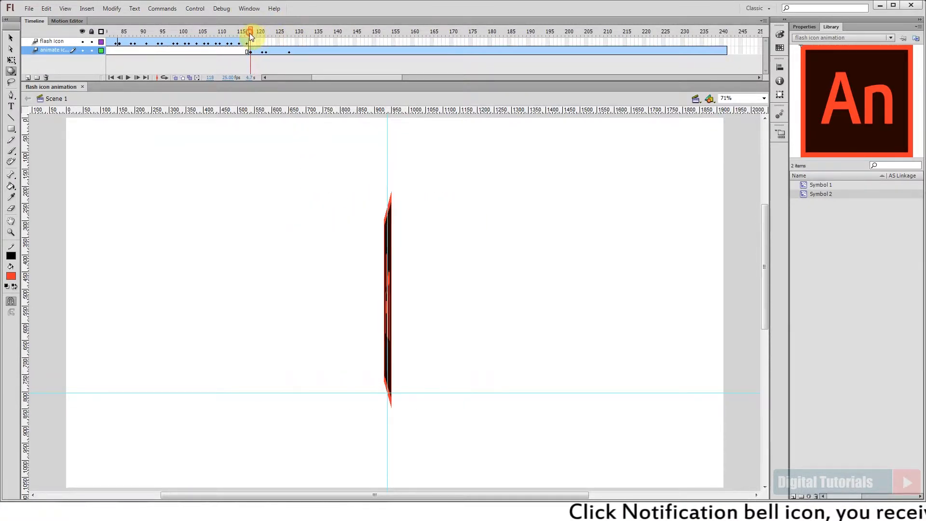
pyautogui.click(128, 78)
# Turn the An logo past edge-on at frame 129 so that a sliver of its mirrored side shows.
pyautogui.moveTo(249, 29); pyautogui.dragTo(293, 31)
pyautogui.click(294, 51)
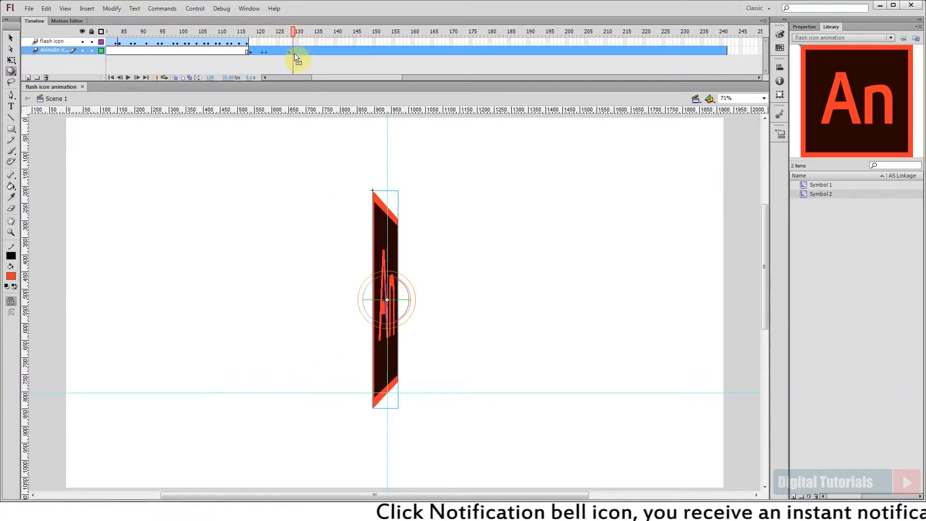
pyautogui.click(306, 159)
pyautogui.click(386, 301)
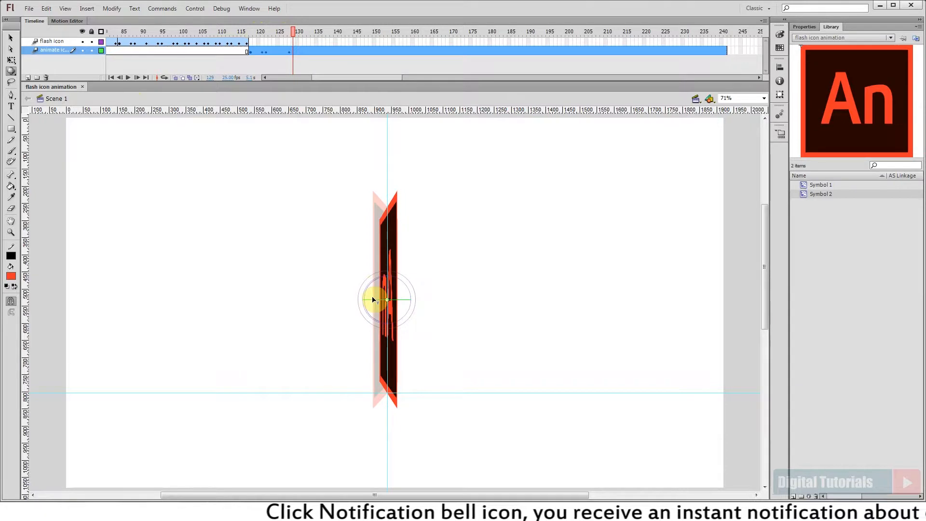
pyautogui.click(285, 29)
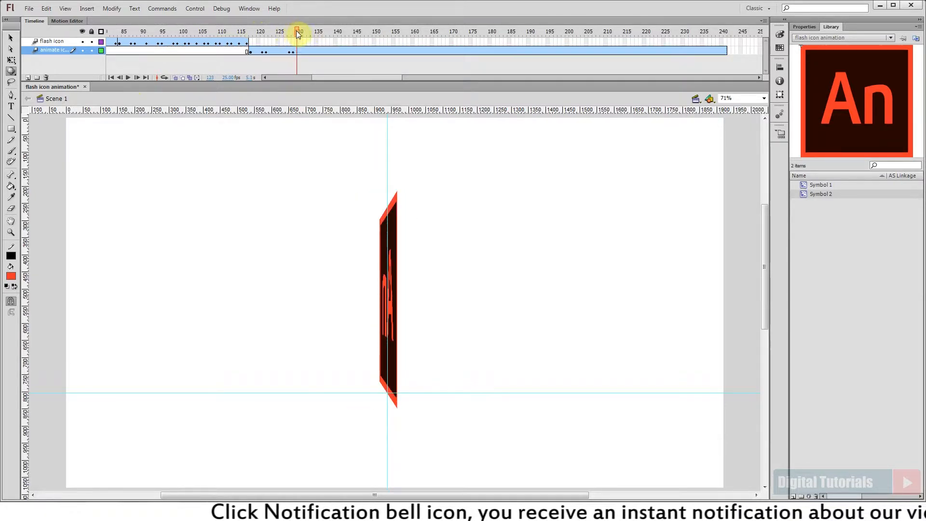
# Rotate the An logo at frame 135 until its mirrored side faces the front, and turn it slightly further at frame 136.
pyautogui.click(397, 295)
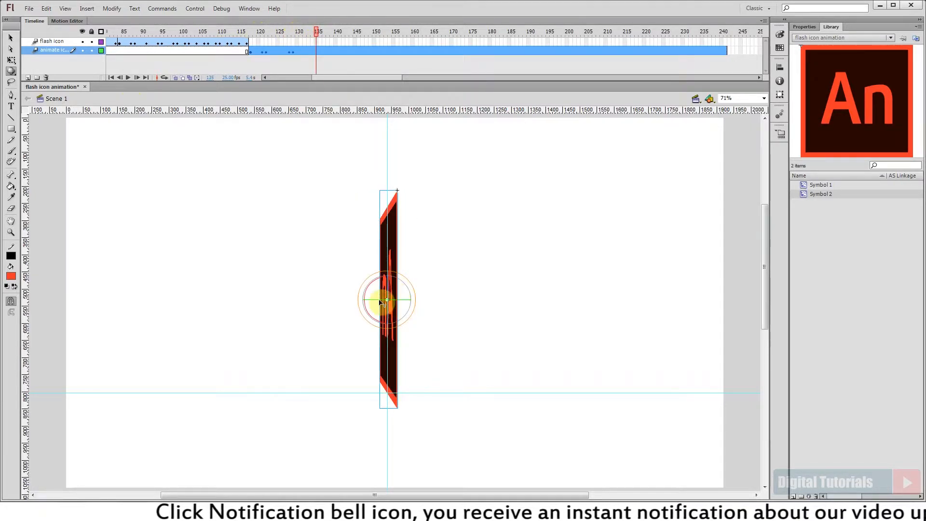
pyautogui.moveTo(373, 300); pyautogui.dragTo(386, 281)
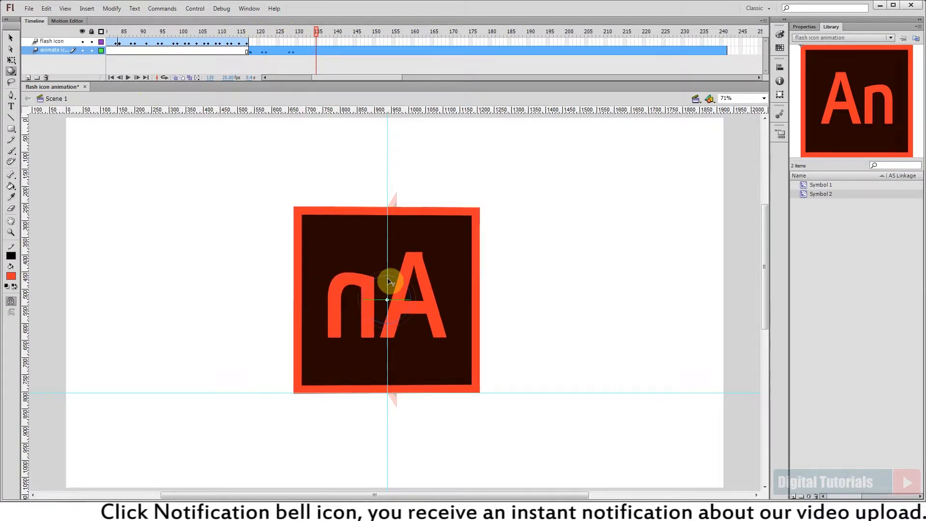
pyautogui.moveTo(313, 29)
pyautogui.mouseDown()
pyautogui.moveTo(247, 30)
pyautogui.moveTo(327, 41)
pyautogui.mouseUp()
pyautogui.click(352, 324)
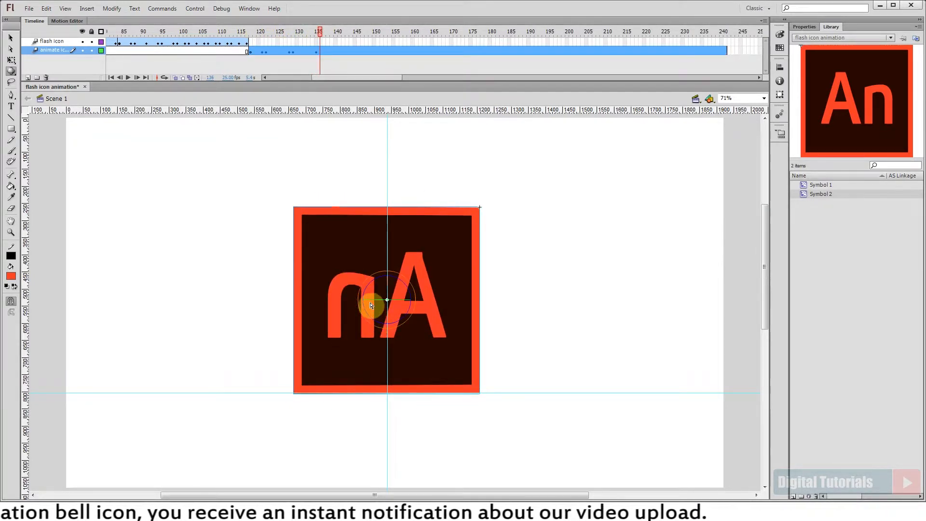
pyautogui.moveTo(320, 36)
pyautogui.mouseDown()
pyautogui.moveTo(300, 29)
pyautogui.moveTo(319, 30)
pyautogui.mouseUp()
pyautogui.click(364, 305)
pyautogui.moveTo(365, 303); pyautogui.dragTo(370, 300)
# Rotate the mirrored An logo to nearly edge-on at frame 141, and save the file.
pyautogui.moveTo(316, 34); pyautogui.dragTo(339, 37)
pyautogui.moveTo(369, 303); pyautogui.dragTo(382, 290)
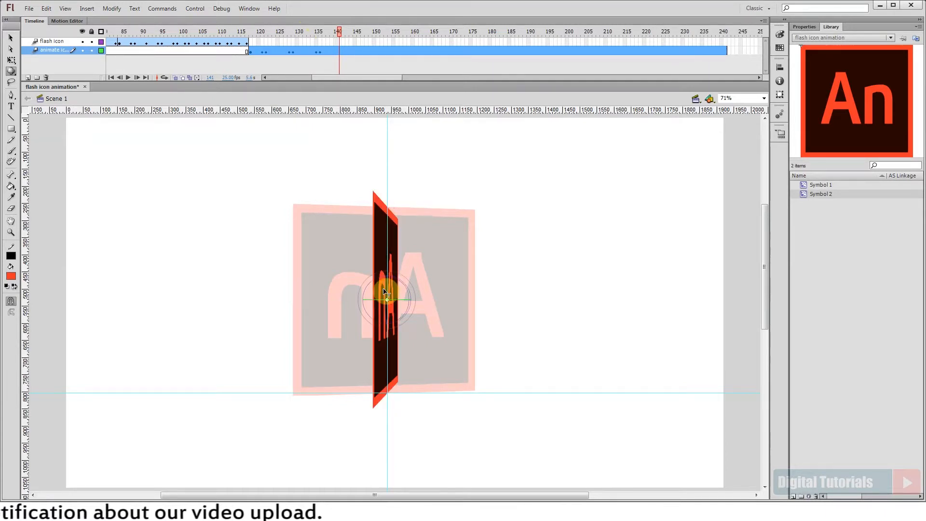
pyautogui.moveTo(386, 291); pyautogui.dragTo(383, 289)
pyautogui.moveTo(340, 32); pyautogui.dragTo(273, 61)
pyautogui.hotkey('ctrl', 's')
# Remove one frame from the animate icon tween at frames 125, 130 and 136, and play back the faster rotation.
pyautogui.click(279, 33)
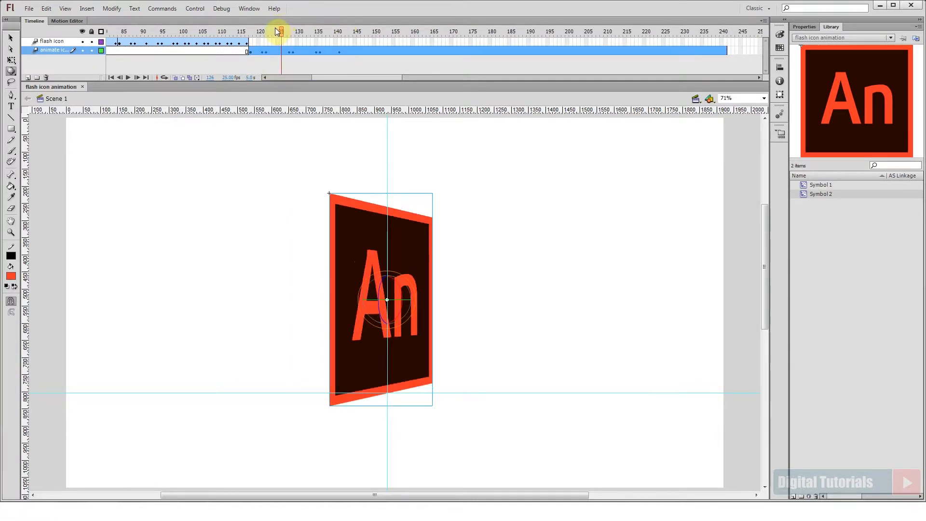
pyautogui.click(278, 31)
pyautogui.hotkey('shift', 'F5')
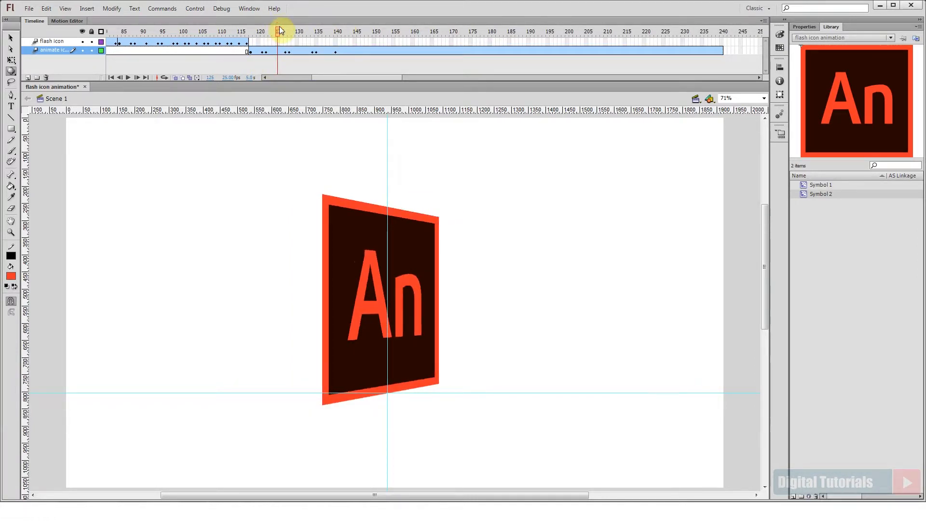
pyautogui.click(297, 32)
pyautogui.hotkey('shift', 'F5')
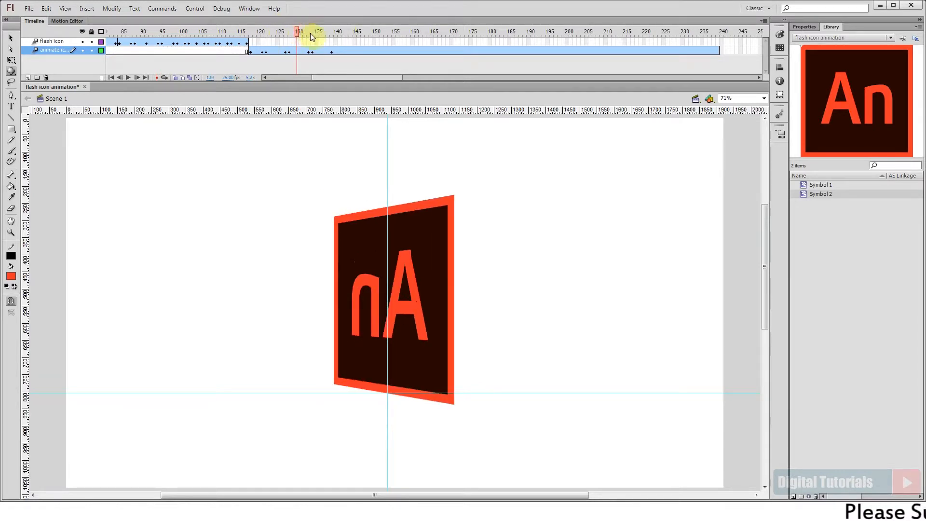
pyautogui.click(319, 35)
pyautogui.hotkey('shift', 'F5')
pyautogui.moveTo(319, 35); pyautogui.dragTo(248, 37)
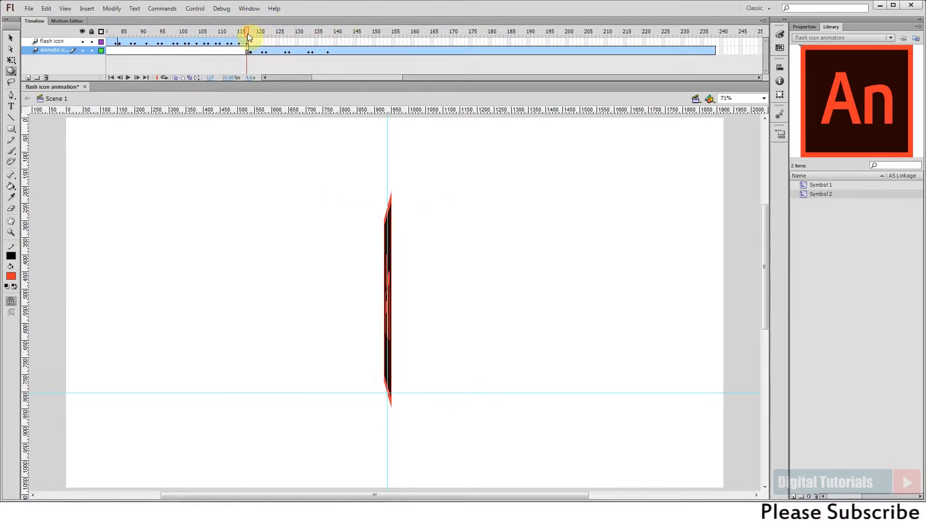
pyautogui.click(128, 77)
# Remove one frame at frame 120 and two frames each at frames 123 and 126 of the animate icon tween.
pyautogui.moveTo(241, 32)
pyautogui.mouseDown()
pyautogui.moveTo(275, 35)
pyautogui.moveTo(258, 32)
pyautogui.mouseUp()
pyautogui.hotkey('shift', 'F5')
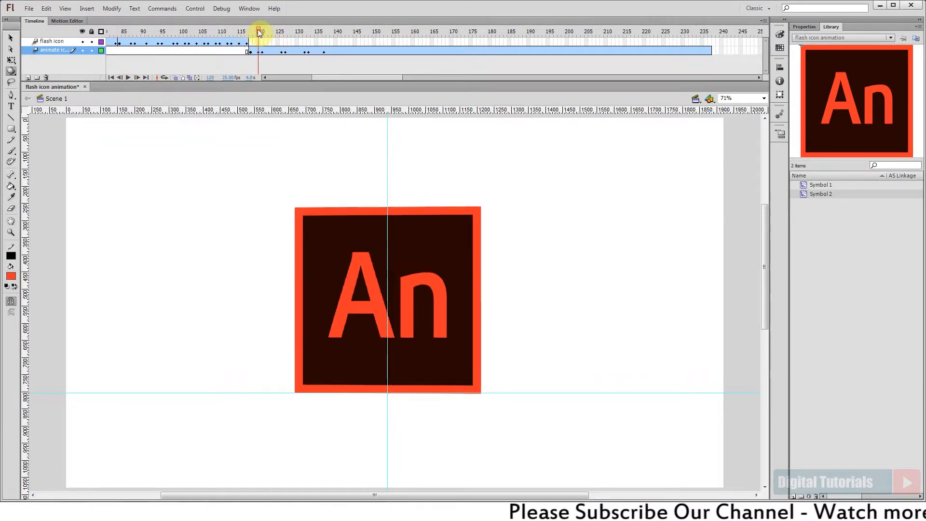
pyautogui.click(268, 30)
pyautogui.hotkey('shift', 'F5')
pyautogui.hotkey('shift', 'F5')
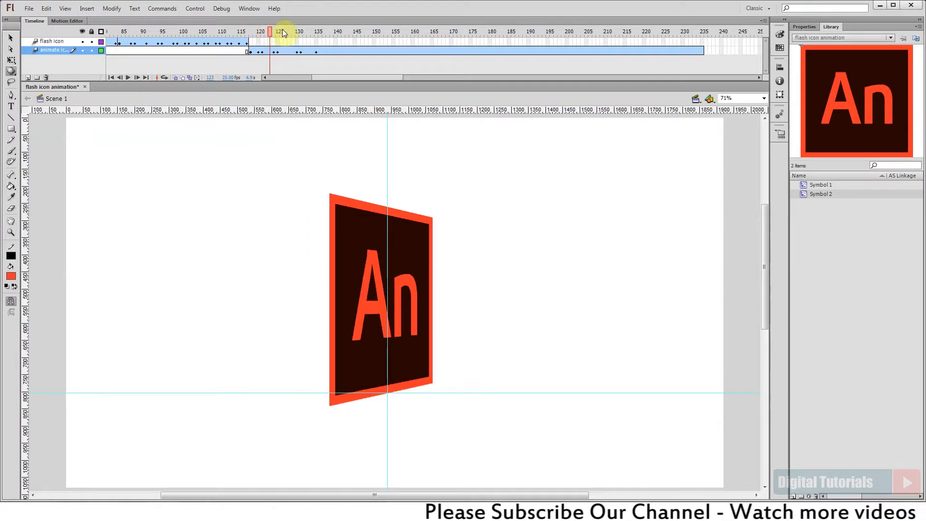
pyautogui.click(283, 30)
pyautogui.hotkey('shift', 'F5')
pyautogui.hotkey('shift', 'F5')
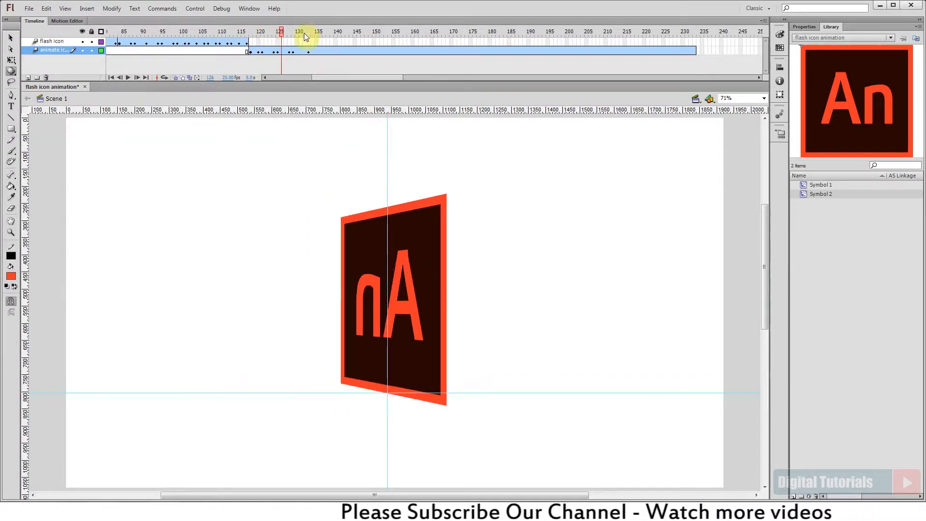
# Remove two frames at frame 130 of the animate icon tween, insert one back, and play the rotation.
pyautogui.click(298, 31)
pyautogui.hotkey('shift', 'F5')
pyautogui.hotkey('shift', 'F5')
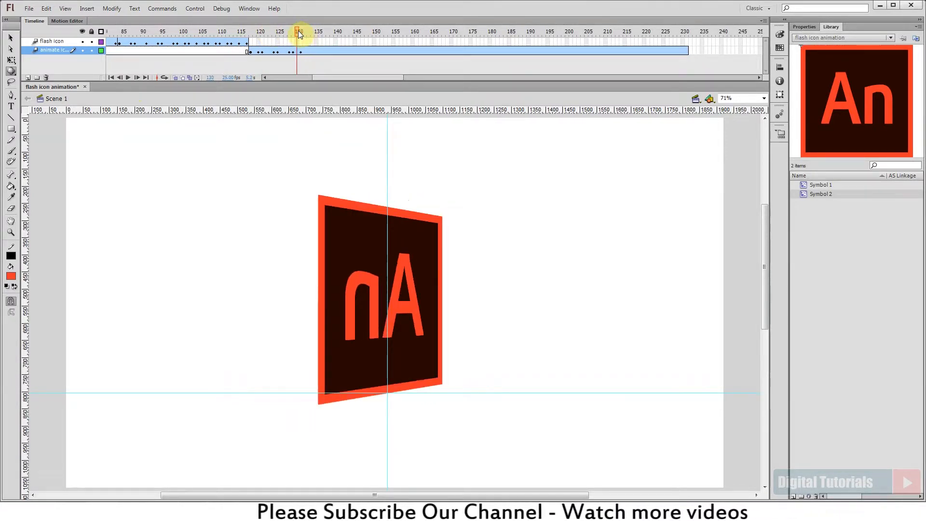
pyautogui.press('F5')
pyautogui.moveTo(298, 31); pyautogui.dragTo(245, 43)
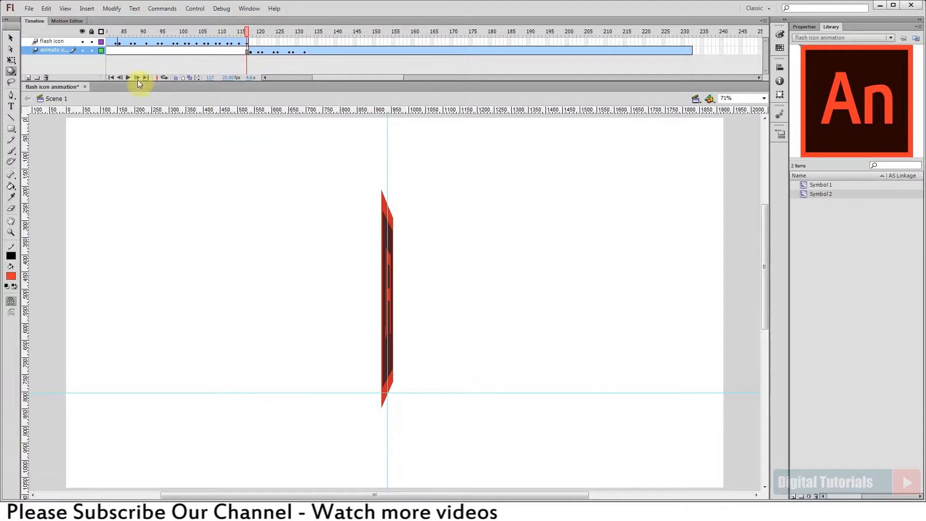
pyautogui.click(129, 77)
# Copy the full turn's keyframes, frames 118 to 132 of the animate icon layer, to directly after frame 132.
pyautogui.click(254, 31)
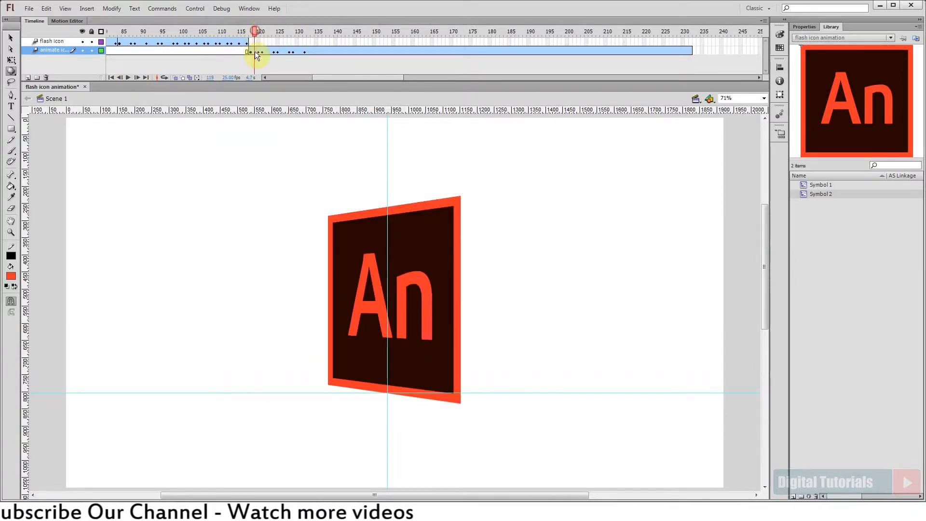
pyautogui.moveTo(249, 50); pyautogui.dragTo(320, 53)
pyautogui.click(310, 32)
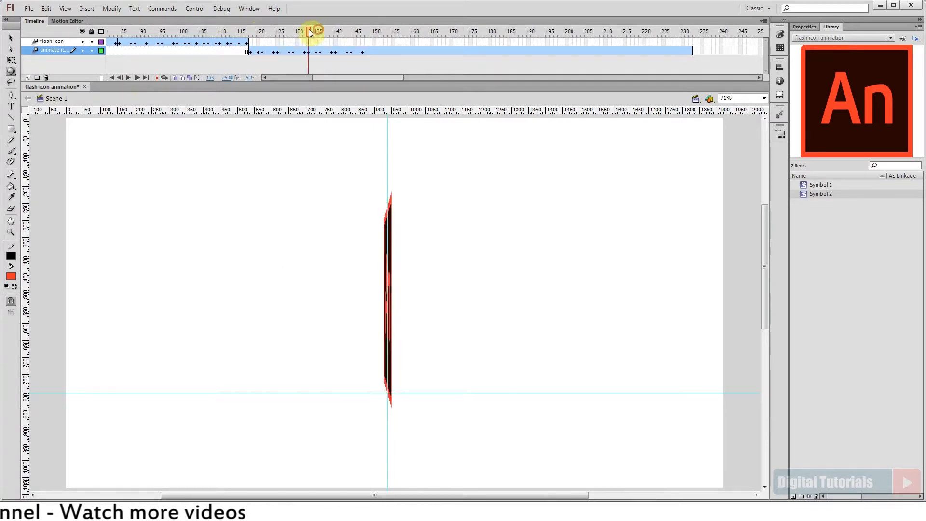
# Slow the second turn with extra frames up to frame 151, and copy it as a third turn with wider keyframe spacing up to frame 178.
pyautogui.moveTo(310, 32); pyautogui.dragTo(373, 60)
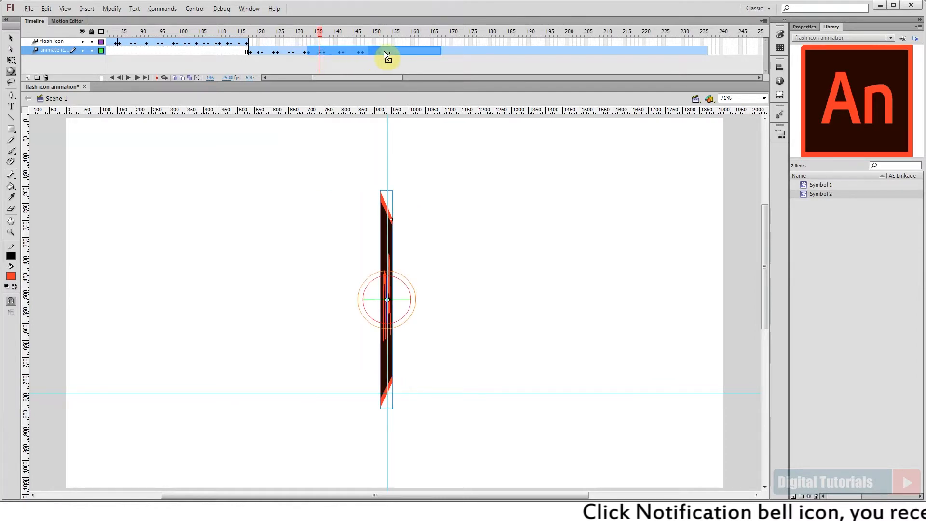
pyautogui.click(395, 51)
pyautogui.moveTo(391, 35); pyautogui.dragTo(440, 33)
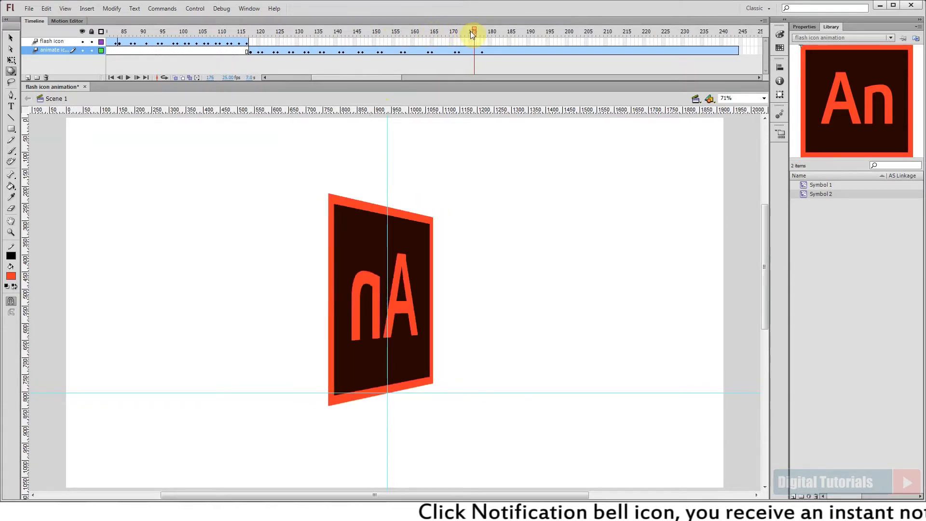
# Copy the third turn's keyframes after frame 178 as a fourth turn with wider spacing, and play the animation.
pyautogui.moveTo(473, 33); pyautogui.dragTo(483, 53)
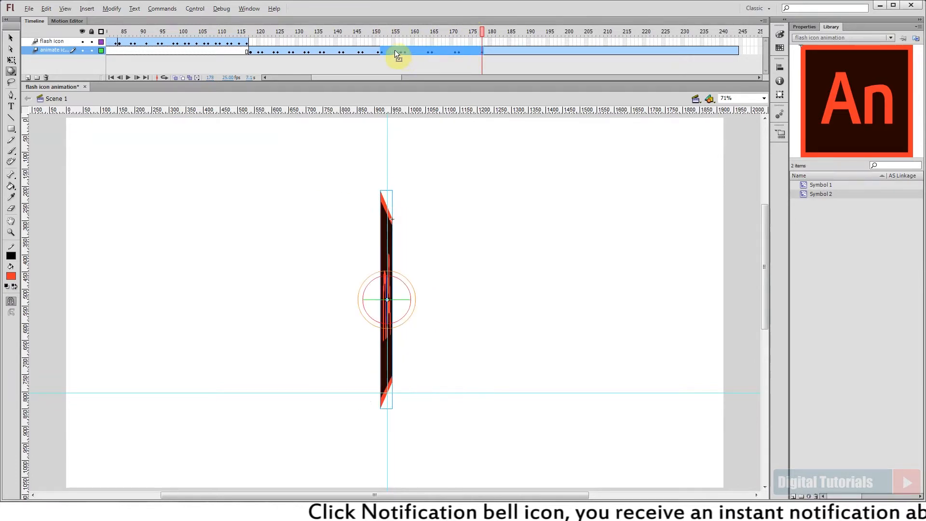
pyautogui.click(498, 50)
pyautogui.moveTo(498, 35); pyautogui.dragTo(614, 41)
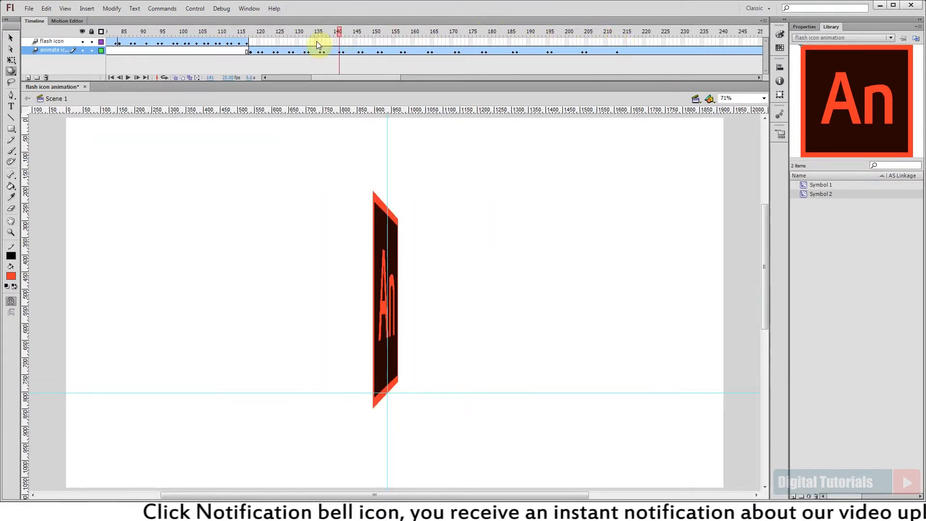
pyautogui.click(129, 78)
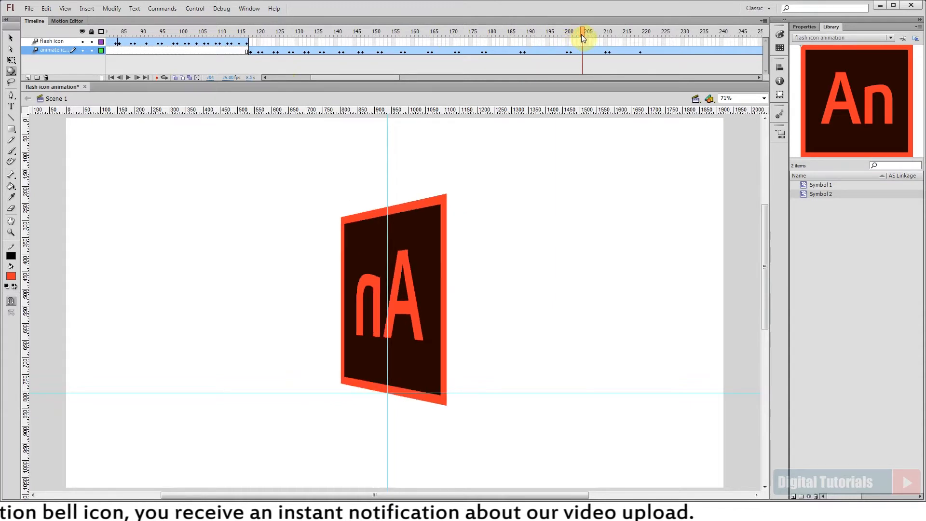
# Stretch the fourth turn with extra frames and add a final quarter turn ending with the An logo facing the front, then play it.
pyautogui.moveTo(656, 31)
pyautogui.mouseDown()
pyautogui.moveTo(530, 35)
pyautogui.moveTo(651, 43)
pyautogui.mouseUp()
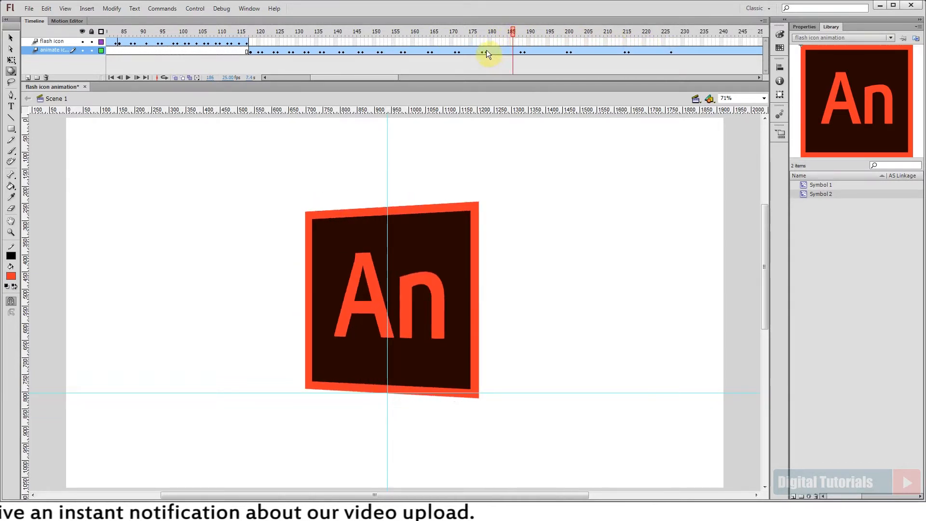
pyautogui.click(686, 49)
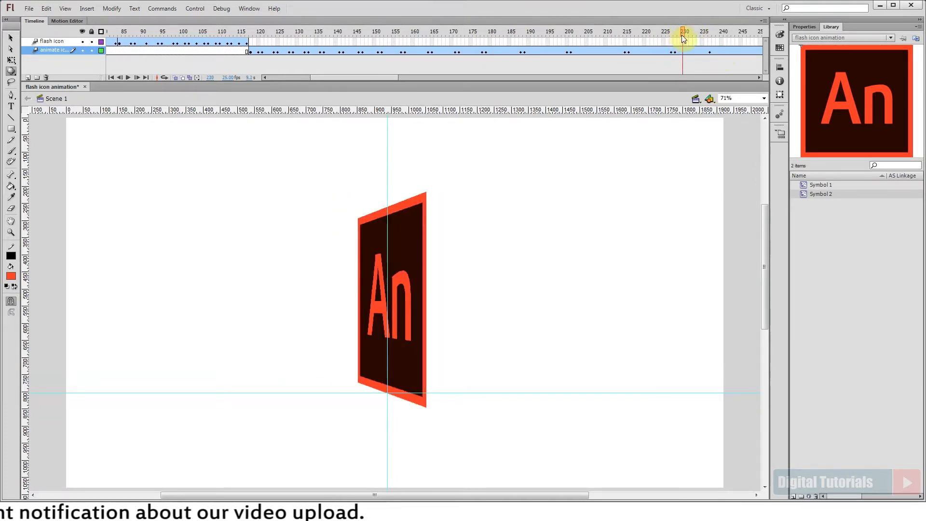
pyautogui.moveTo(693, 35); pyautogui.dragTo(628, 34)
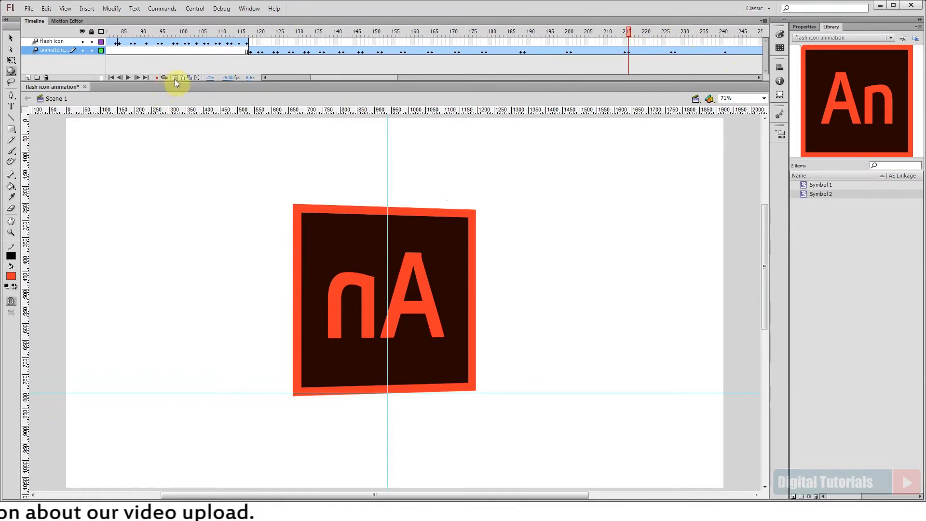
pyautogui.click(129, 77)
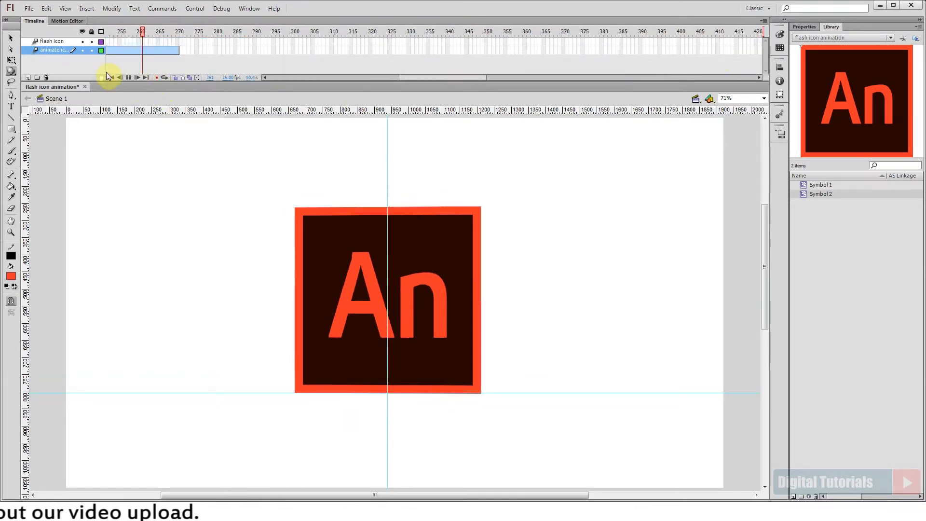
# Lengthen the final quarter turn so it ends at frame 251, and extend the flash icon and animate icon layers to frame 300.
pyautogui.moveTo(136, 34); pyautogui.dragTo(118, 47)
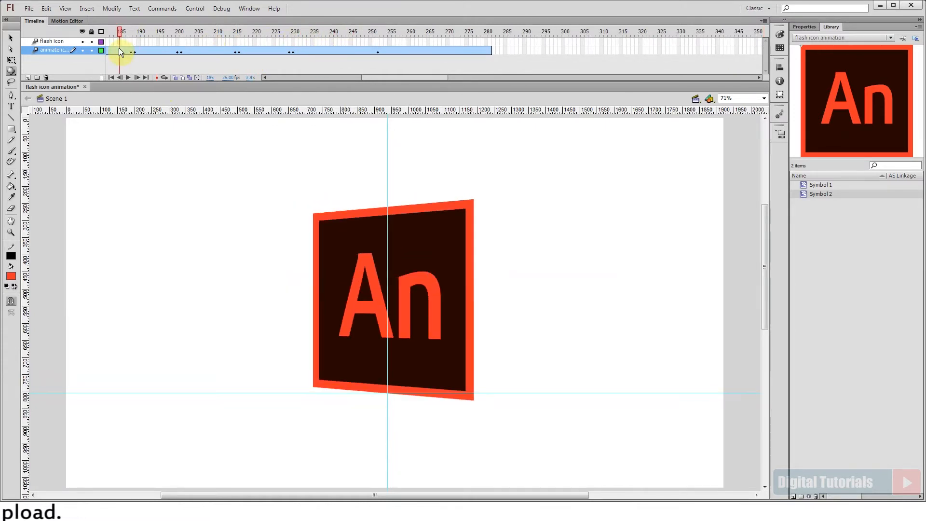
pyautogui.click(130, 77)
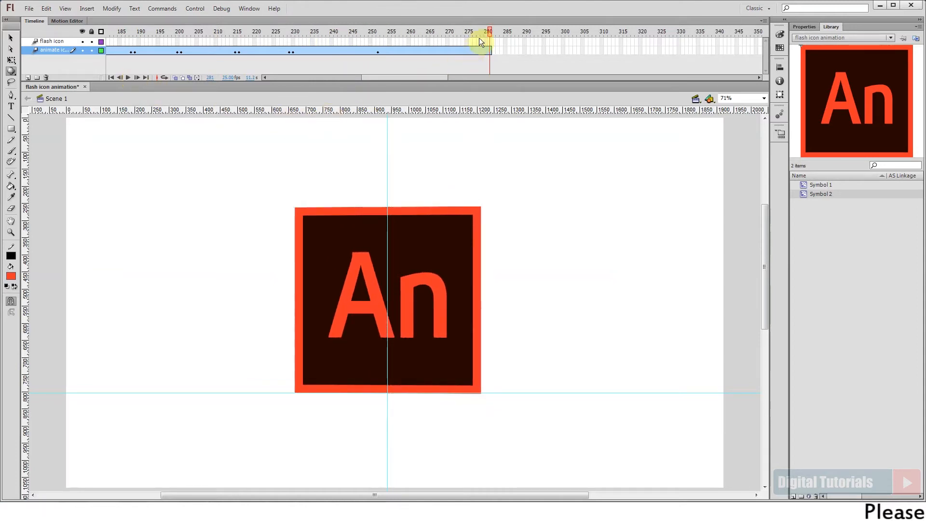
pyautogui.moveTo(560, 41); pyautogui.dragTo(561, 53)
pyautogui.press('F5')
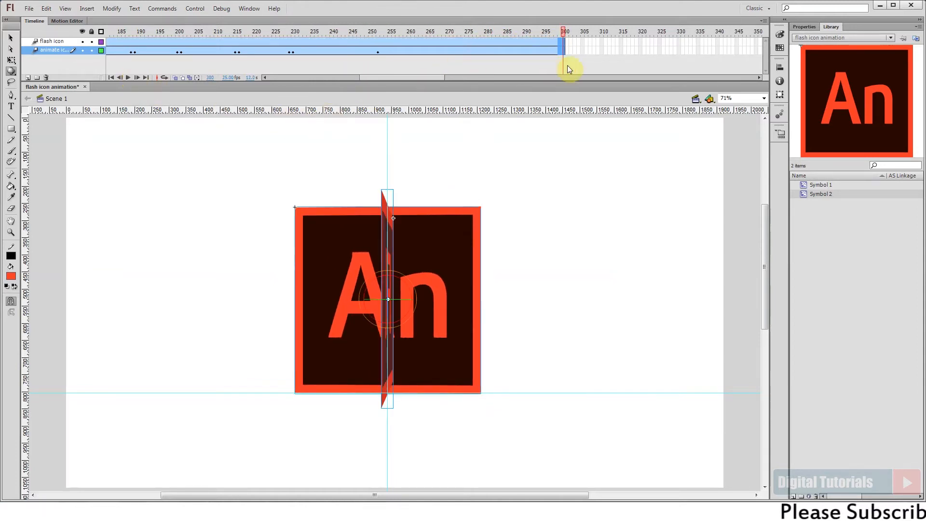
# Remove the flash icon layer's frames from the point where the animate icon appears, near frame 117, and save the file.
pyautogui.moveTo(386, 77); pyautogui.dragTo(345, 76)
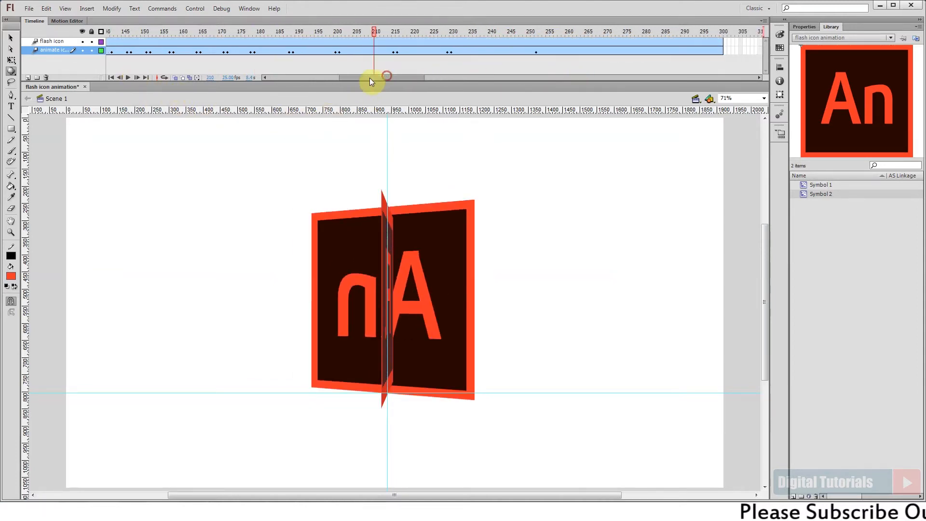
pyautogui.moveTo(231, 42); pyautogui.dragTo(428, 43)
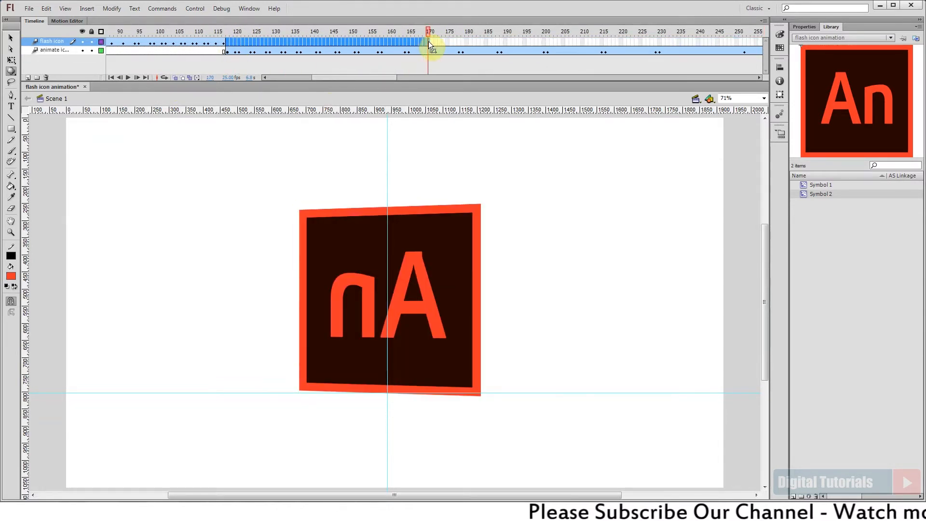
pyautogui.hotkey('ctrl', 's')
pyautogui.moveTo(226, 50); pyautogui.dragTo(314, 39)
pyautogui.hotkey('shift', 'F5')
pyautogui.press('F5')
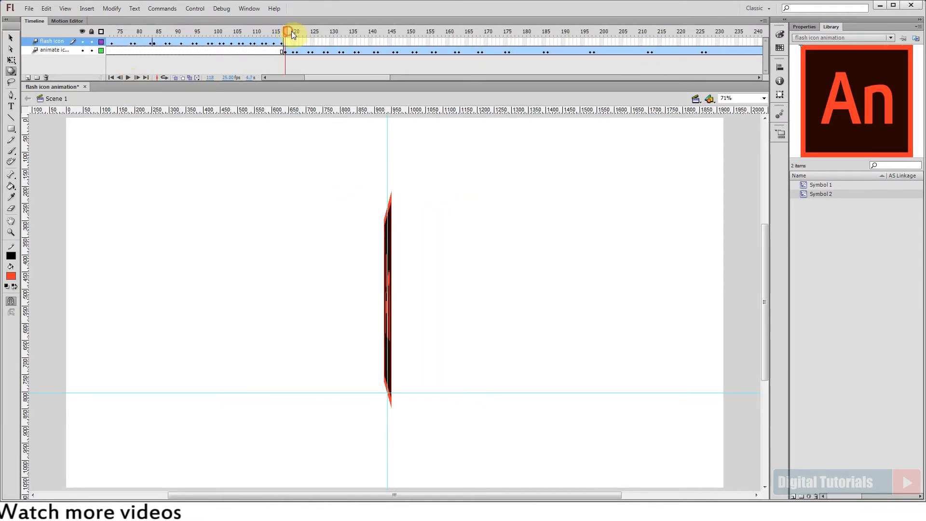
# Scrub through the changeover between the two icons near frame 118 and play the animation.
pyautogui.moveTo(291, 33); pyautogui.dragTo(295, 34)
pyautogui.moveTo(285, 30); pyautogui.dragTo(313, 36)
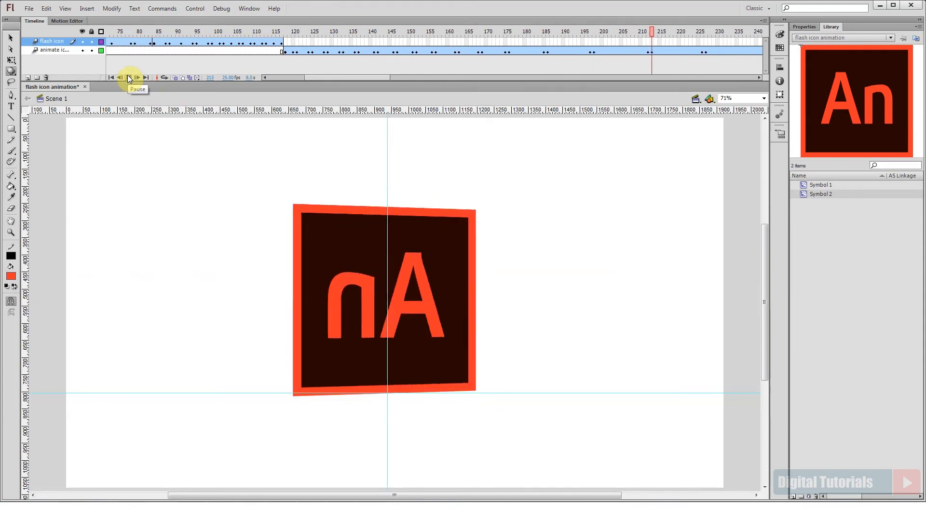
pyautogui.click(130, 77)
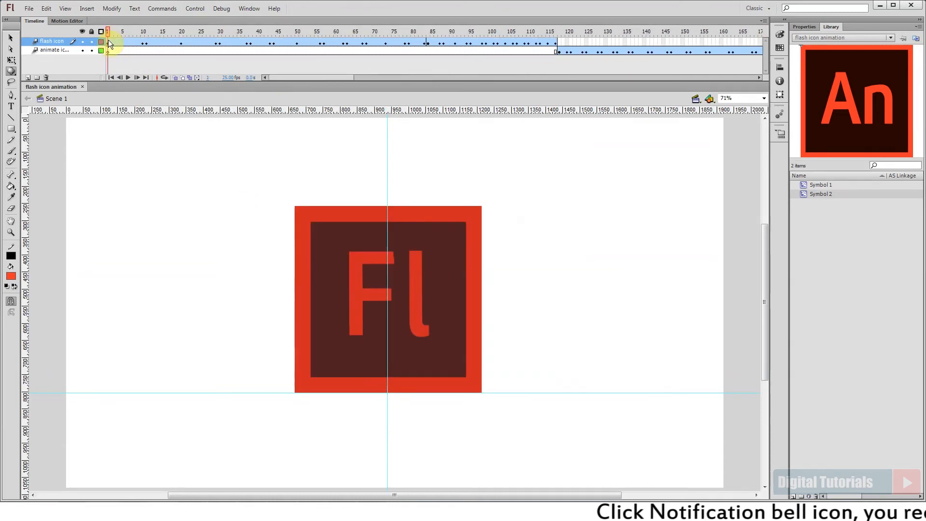
# Insert extra frames across both layers at the start to hold the still Fl icon longer, extending the animation to frame 310.
pyautogui.click(112, 41)
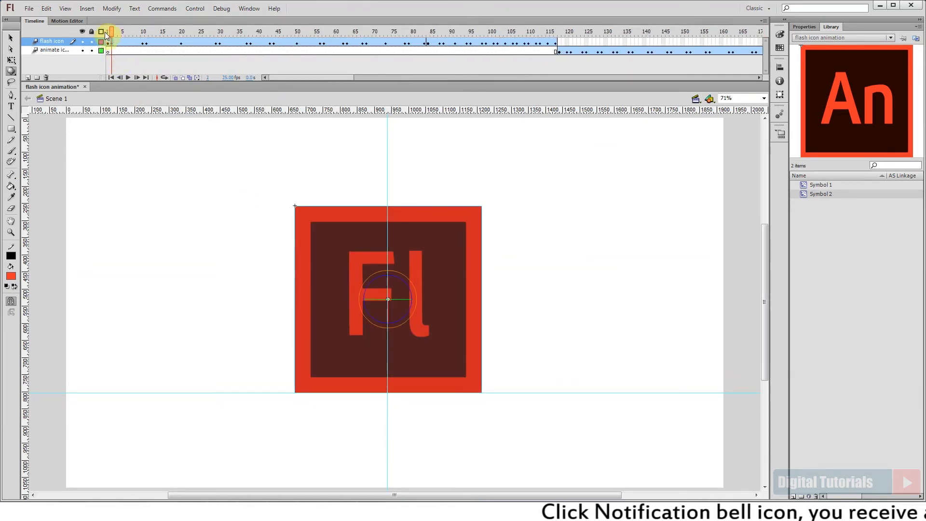
pyautogui.press('F5')
pyautogui.press('F5')
pyautogui.press('F5')
pyautogui.press('F5')
pyautogui.press('F5')
pyautogui.press('F5')
# Scrub the longer opening, test the finished movie in its own preview window, and close the preview.
pyautogui.moveTo(150, 32); pyautogui.dragTo(91, 36)
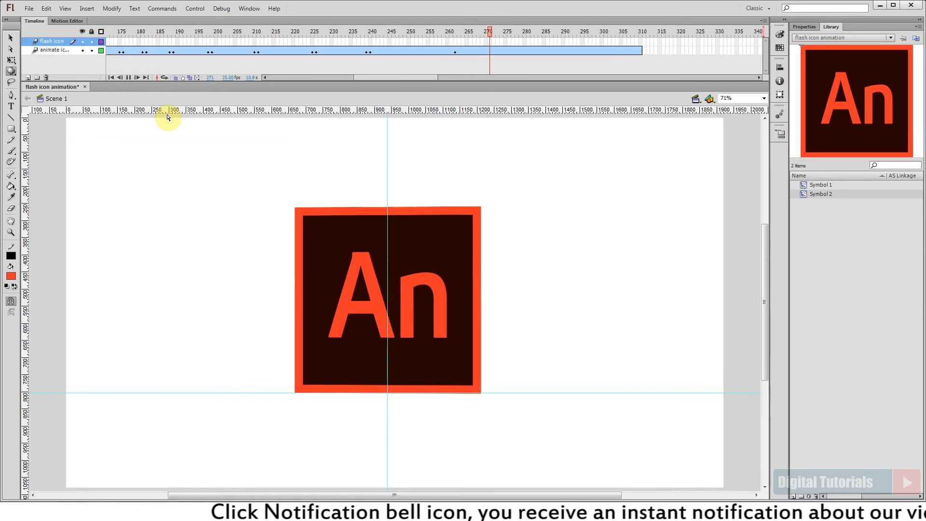
pyautogui.hotkey('ctrl', 'Return')
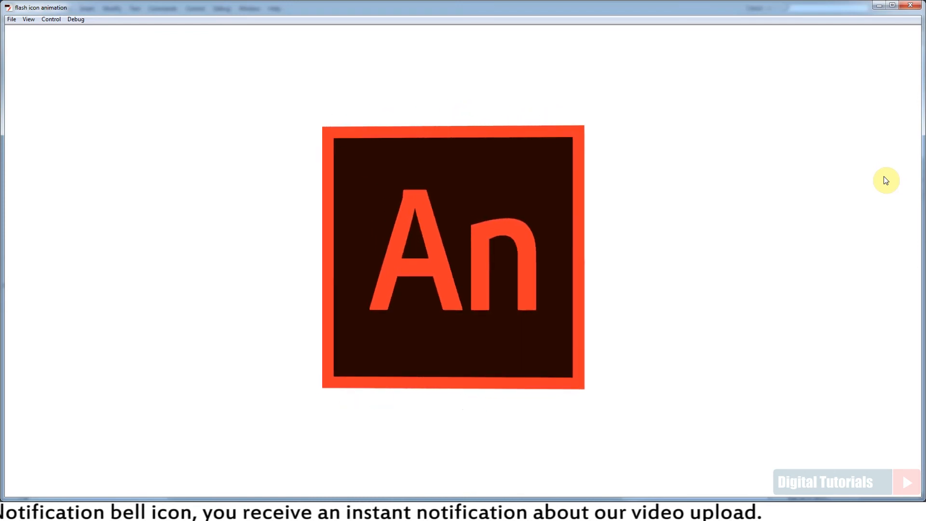
pyautogui.click(910, 7)
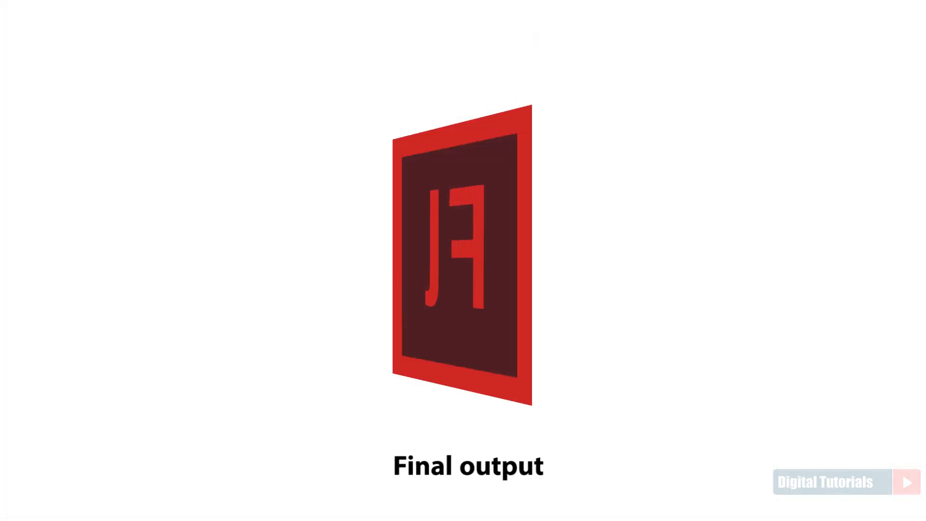